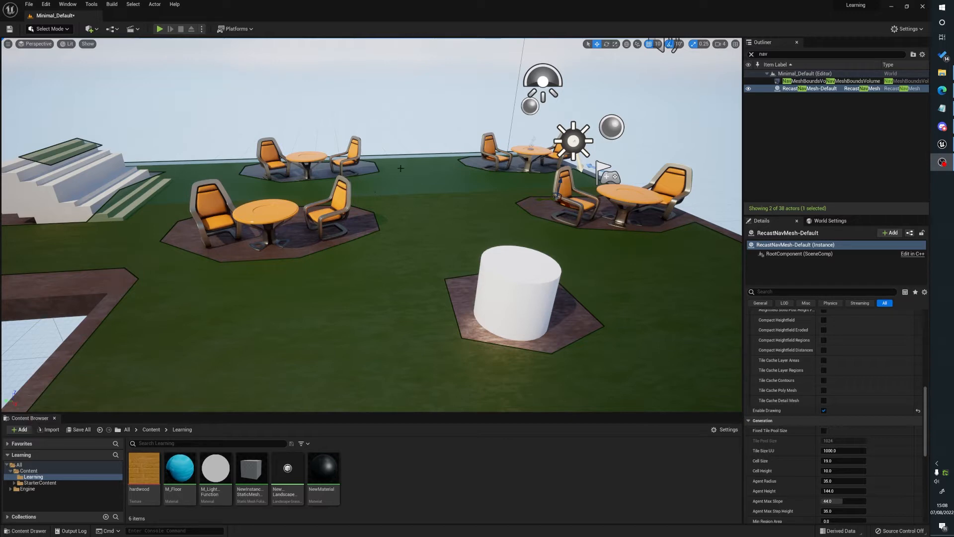
Examine the navigation mesh coverage around the stairs, furniture and cylinder, toggling the navigation display off and back on
{"action": "mouse_move", "coordinate": [528, 134]}
{"action": "right_mouse_down"}
{"action": "mouse_move", "coordinate": [546, 135]}
{"action": "mouse_move", "coordinate": [518, 134]}
{"action": "right_mouse_up"}
{"action": "key", "text": "a"}
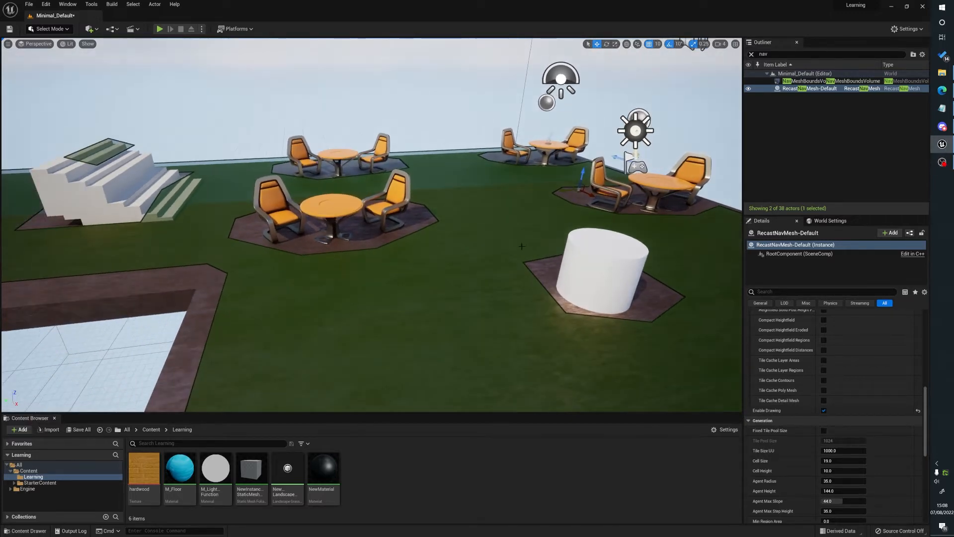
{"action": "right_click_drag", "start_coordinate": [522, 245], "coordinate": [535, 229]}
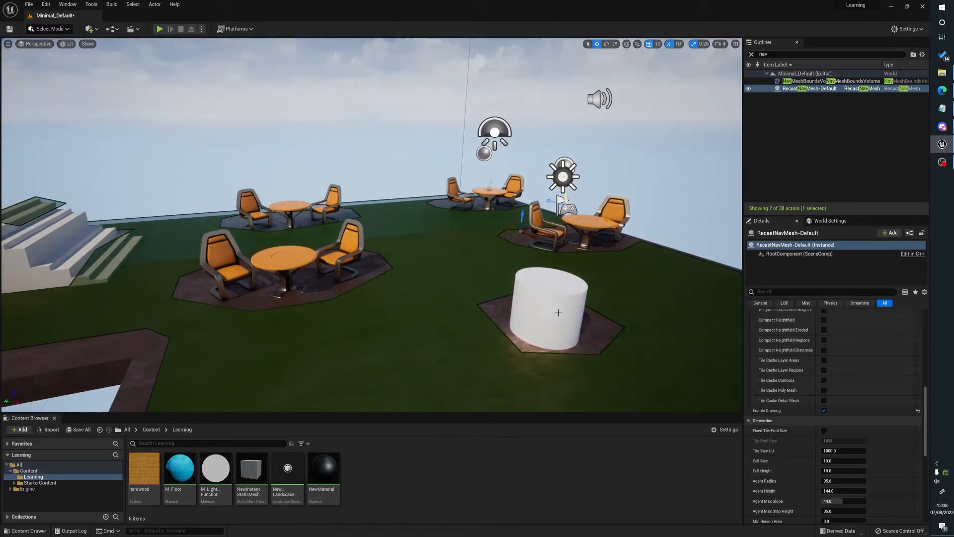
{"action": "right_click_drag", "start_coordinate": [559, 312], "coordinate": [532, 332]}
{"action": "right_click_drag", "start_coordinate": [171, 215], "coordinate": [147, 234]}
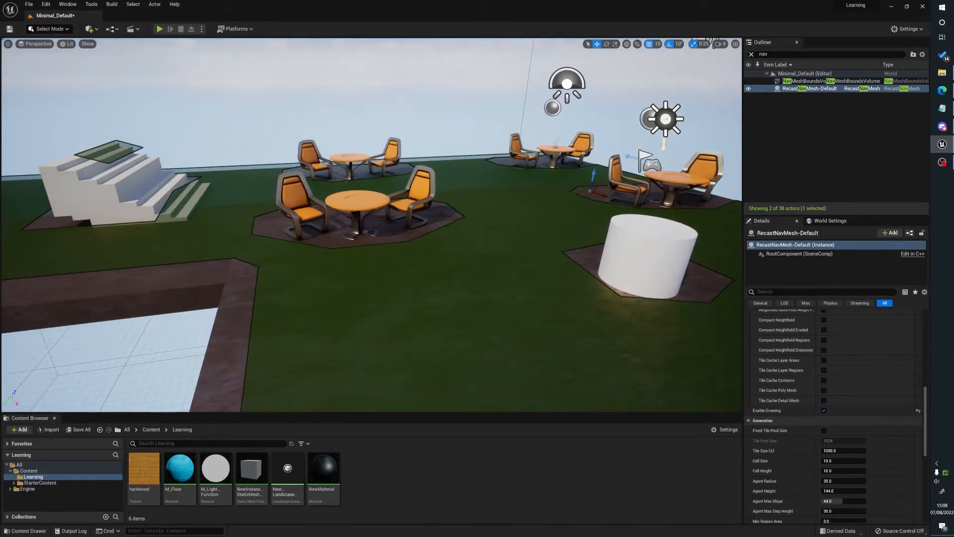
{"action": "left_click", "coordinate": [132, 171]}
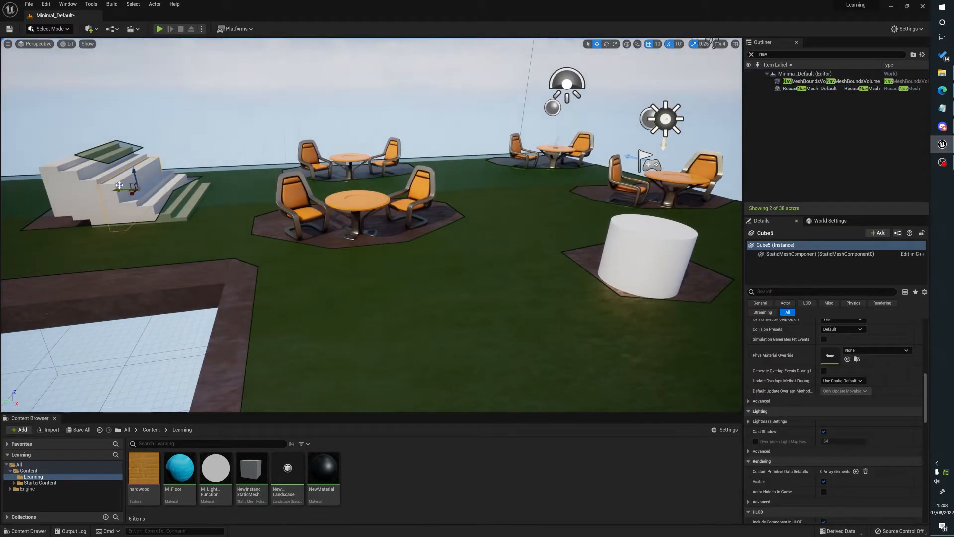
{"action": "left_click_drag", "start_coordinate": [451, 296], "coordinate": [462, 248]}
{"action": "right_click_drag", "start_coordinate": [462, 249], "coordinate": [489, 262]}
{"action": "right_click_drag", "start_coordinate": [377, 234], "coordinate": [428, 175]}
{"action": "key", "text": "p"}
{"action": "key", "text": "p"}
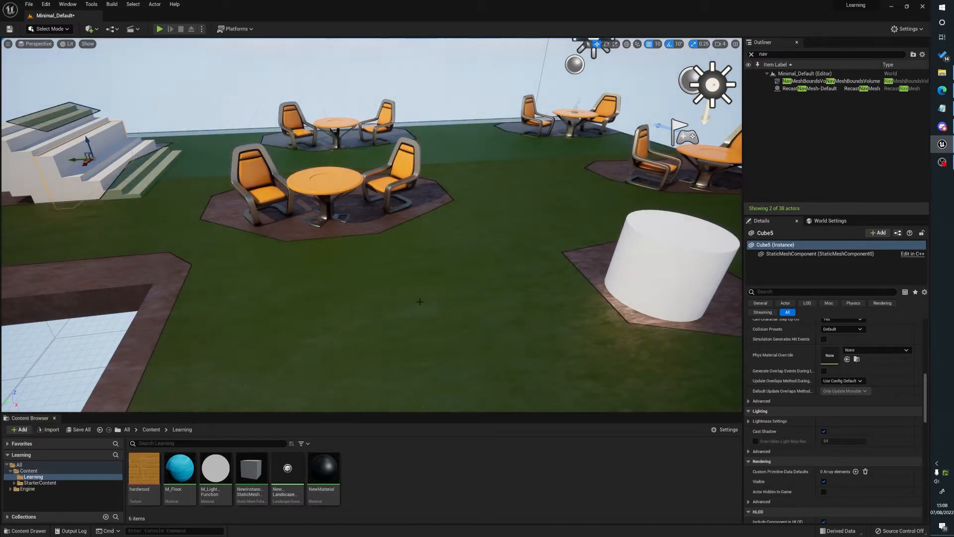
{"action": "mouse_move", "coordinate": [420, 303]}
{"action": "right_mouse_down"}
{"action": "mouse_move", "coordinate": [497, 304]}
{"action": "mouse_move", "coordinate": [402, 301]}
{"action": "right_mouse_up"}
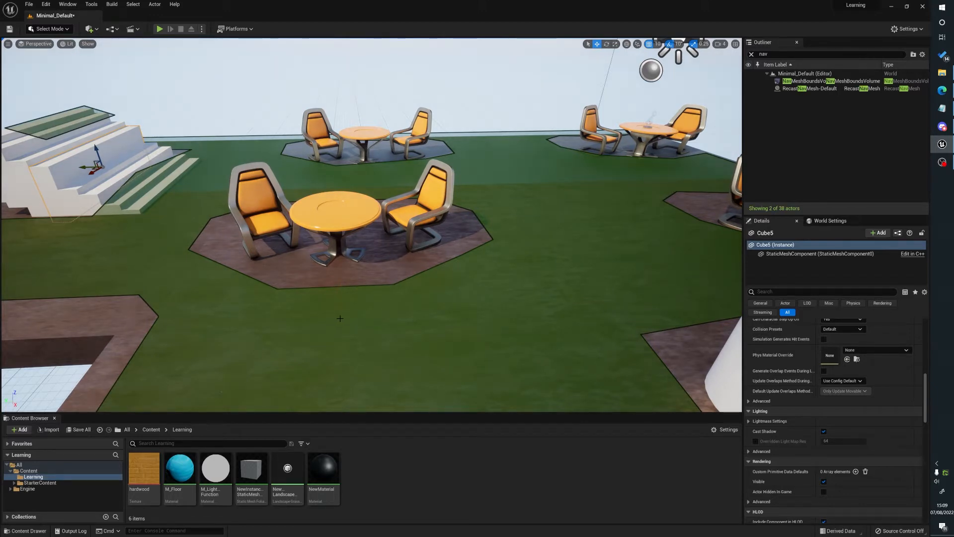
{"action": "right_click_drag", "start_coordinate": [340, 318], "coordinate": [345, 240]}
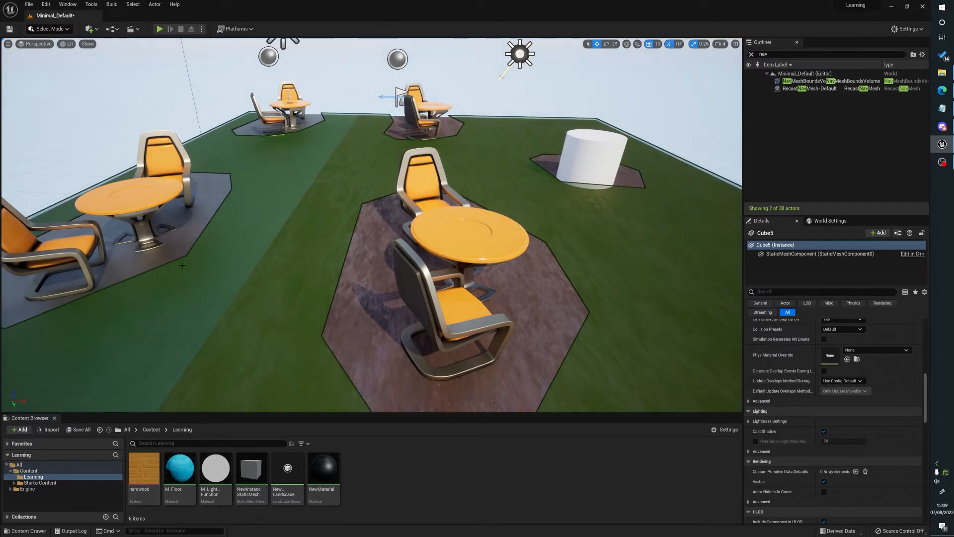
{"action": "right_click_drag", "start_coordinate": [182, 265], "coordinate": [88, 275]}
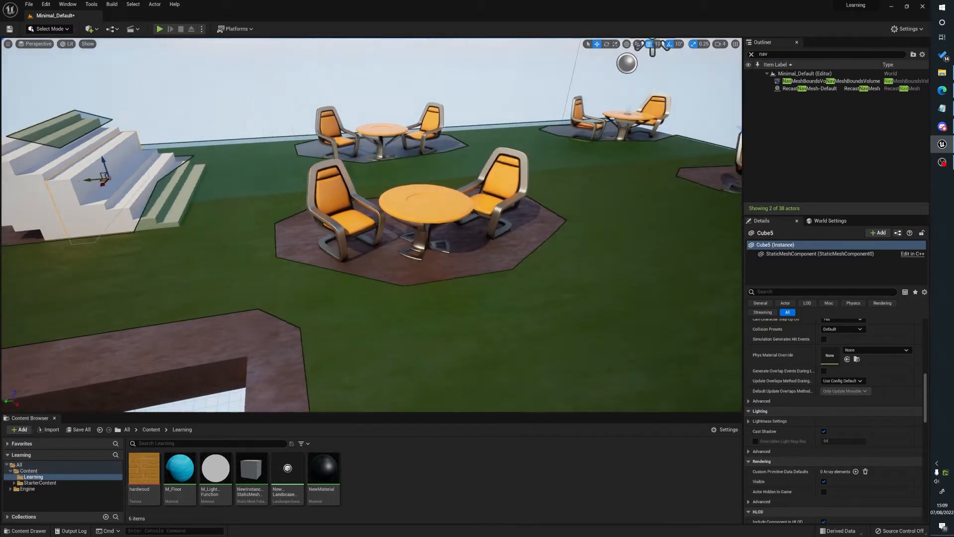
{"action": "right_click_drag", "start_coordinate": [372, 234], "coordinate": [401, 234]}
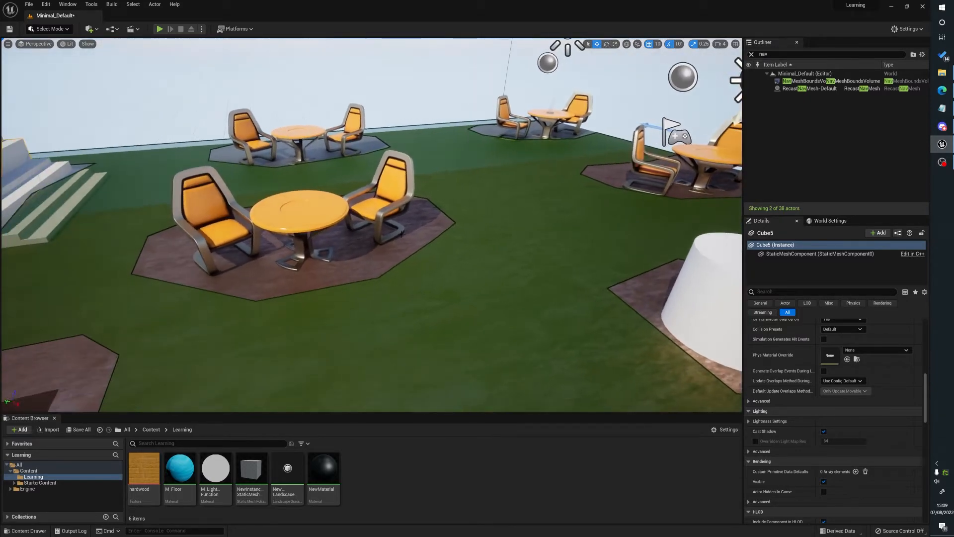
Filter the level's actors by "nav", select RecastNavMesh-Default and bring up its Generation properties
{"action": "left_click", "coordinate": [776, 55]}
{"action": "left_click_drag", "start_coordinate": [770, 54], "coordinate": [758, 52]}
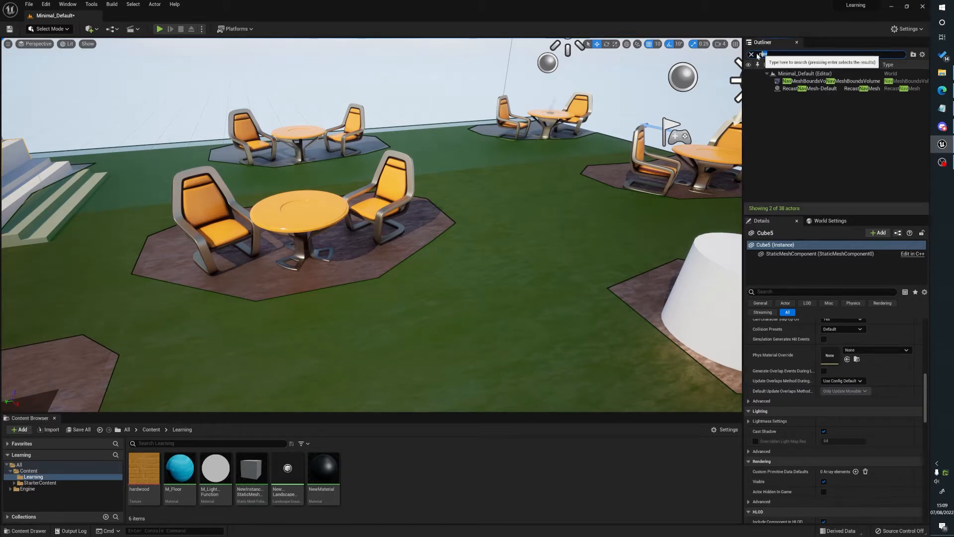
{"action": "key", "text": "BackSpace"}
{"action": "type", "text": "nav"}
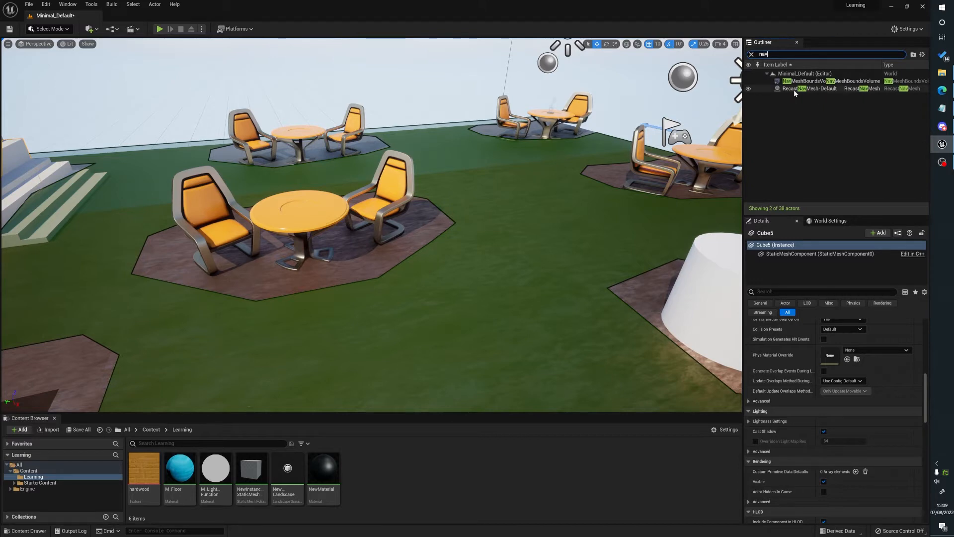
{"action": "left_click", "coordinate": [795, 90]}
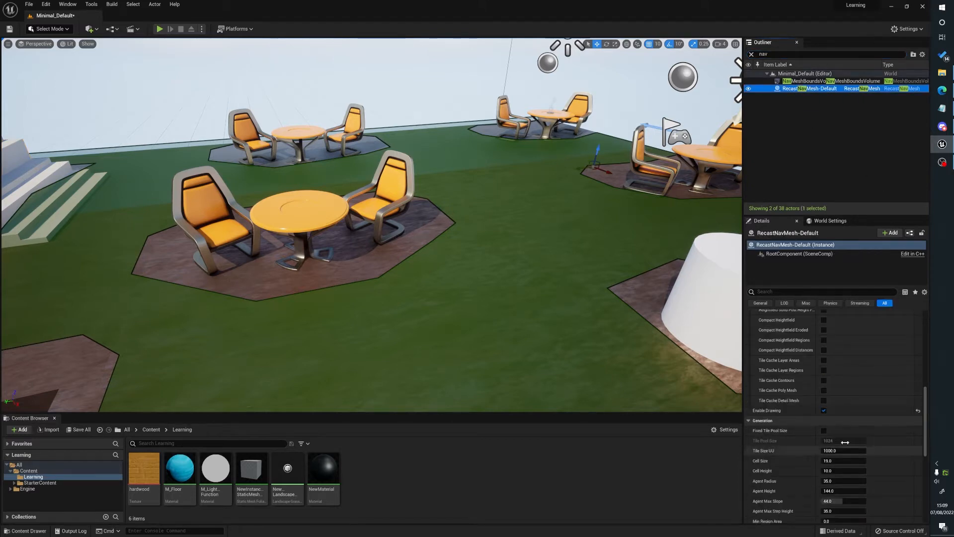
{"action": "scroll", "coordinate": [852, 437], "scroll_direction": "down", "scroll_amount": 3}
{"action": "scroll", "coordinate": [836, 404], "scroll_direction": "up", "scroll_amount": 3}
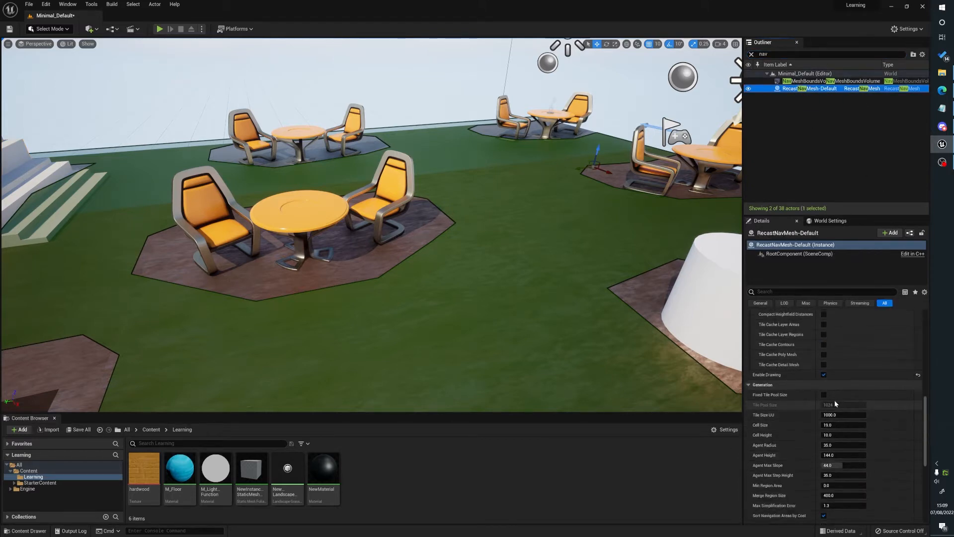
{"action": "scroll", "coordinate": [833, 399], "scroll_direction": "down", "scroll_amount": 5}
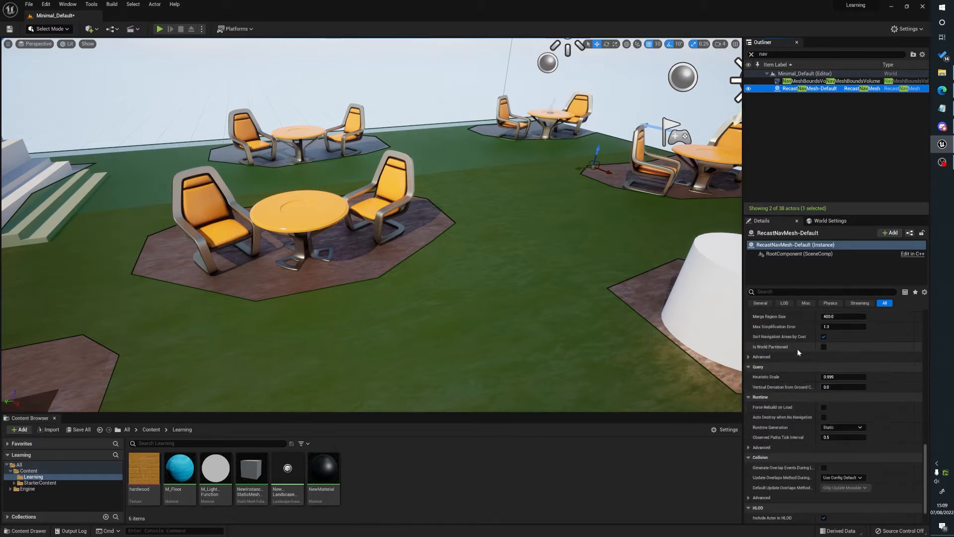
{"action": "scroll", "coordinate": [801, 354], "scroll_direction": "up", "scroll_amount": 1}
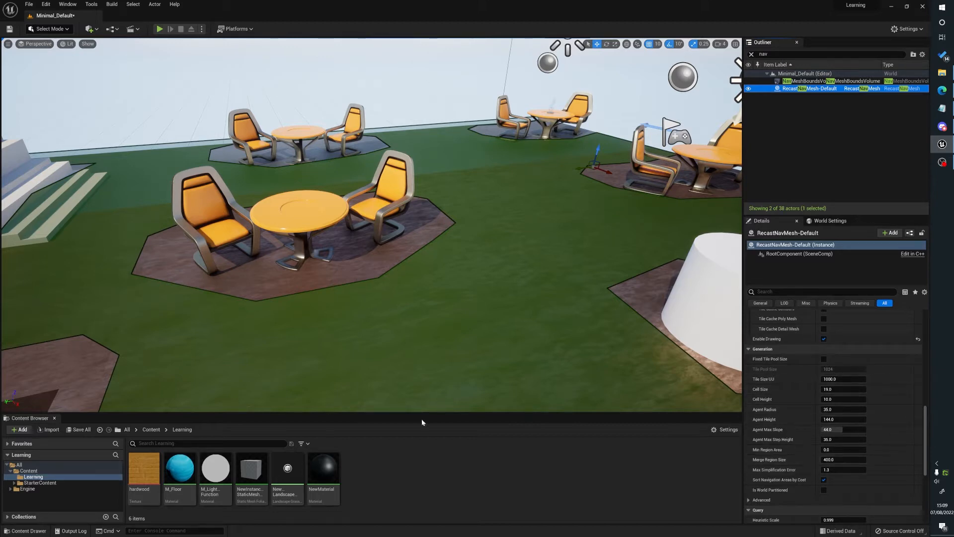
Set the Cell Size of RecastNavMesh-Default to 5 for a finer navigation mesh around the tables
{"action": "mouse_move", "coordinate": [369, 282]}
{"action": "right_mouse_down"}
{"action": "mouse_move", "coordinate": [338, 279]}
{"action": "mouse_move", "coordinate": [370, 278]}
{"action": "right_mouse_up"}
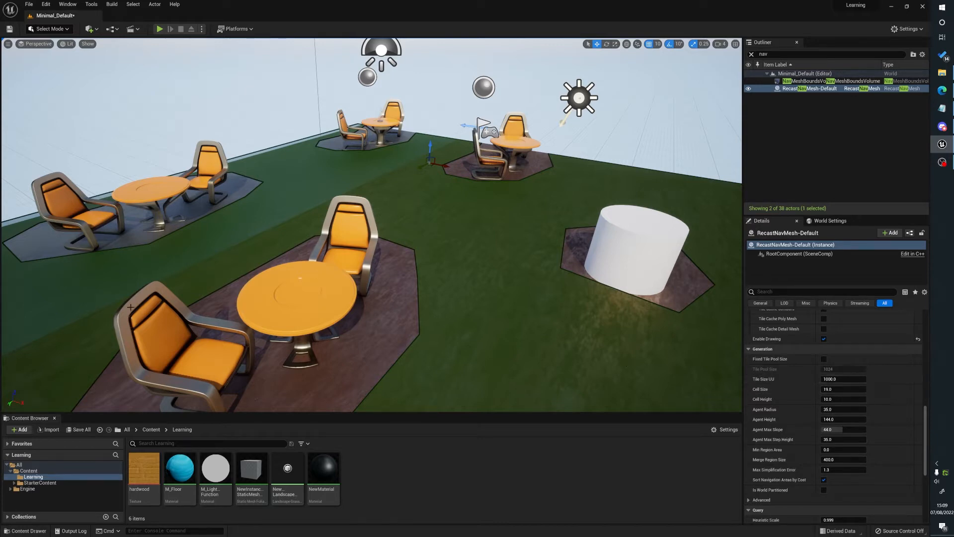
{"action": "scroll", "coordinate": [412, 202], "scroll_direction": "down", "scroll_amount": 2}
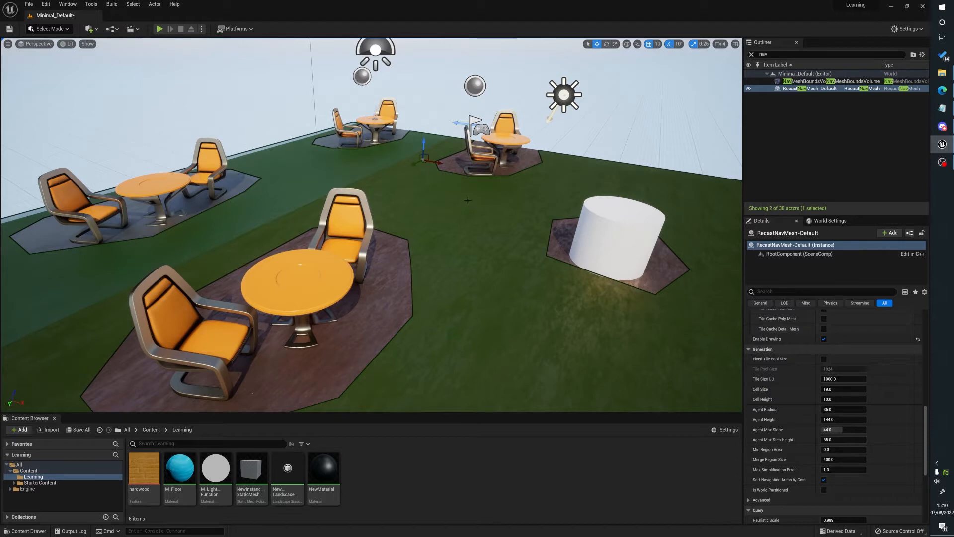
{"action": "key", "text": "a"}
{"action": "right_click_drag", "start_coordinate": [503, 219], "coordinate": [506, 227]}
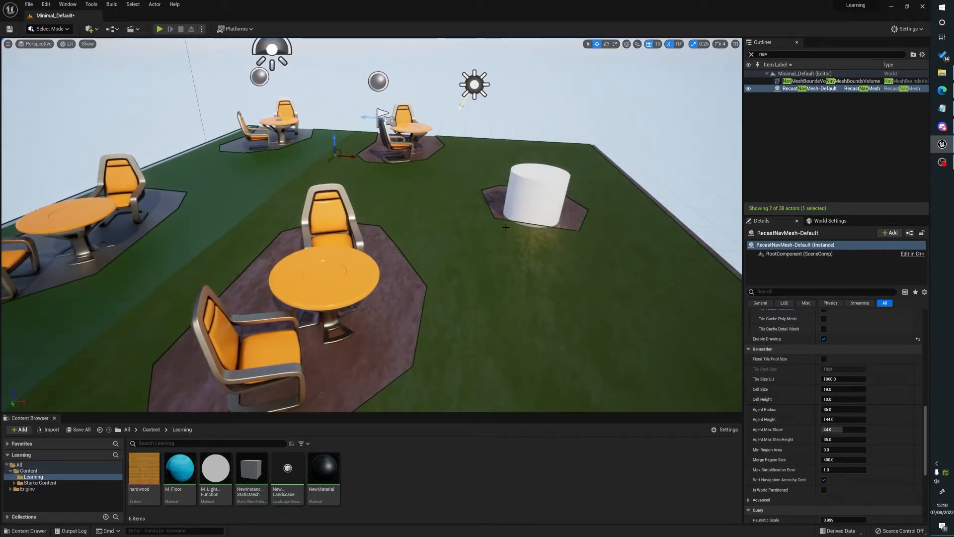
{"action": "left_click", "coordinate": [843, 389]}
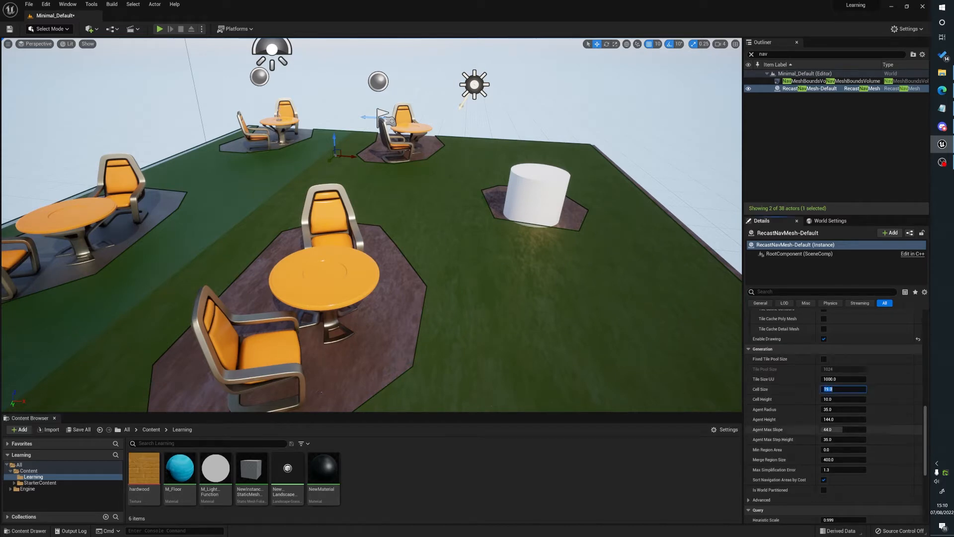
{"action": "type", "text": "5"}
{"action": "key", "text": "Return"}
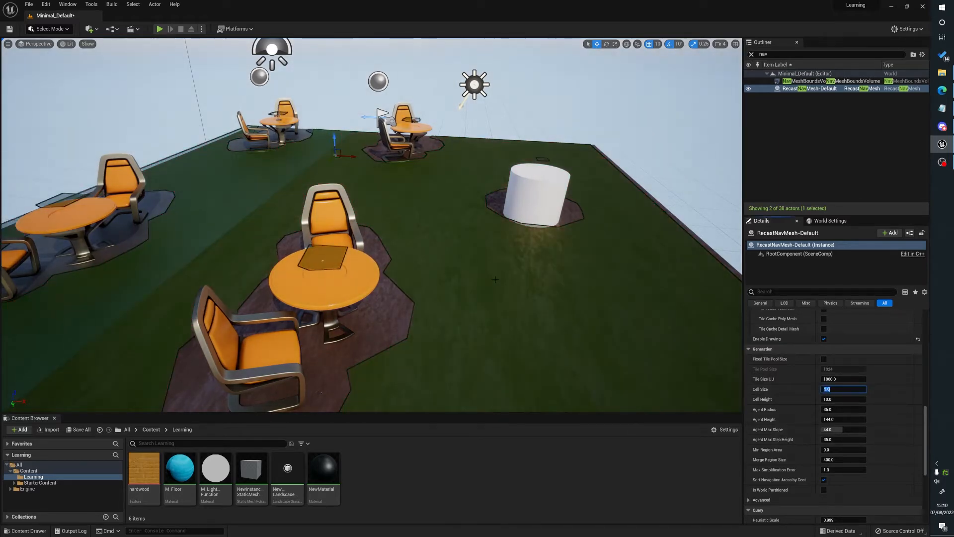
Look at the mesh around the nearest table and chairs up close and reduce the Cell Size to 1
{"action": "right_click_drag", "start_coordinate": [499, 278], "coordinate": [481, 299]}
{"action": "key", "text": "a"}
{"action": "key", "text": "w"}
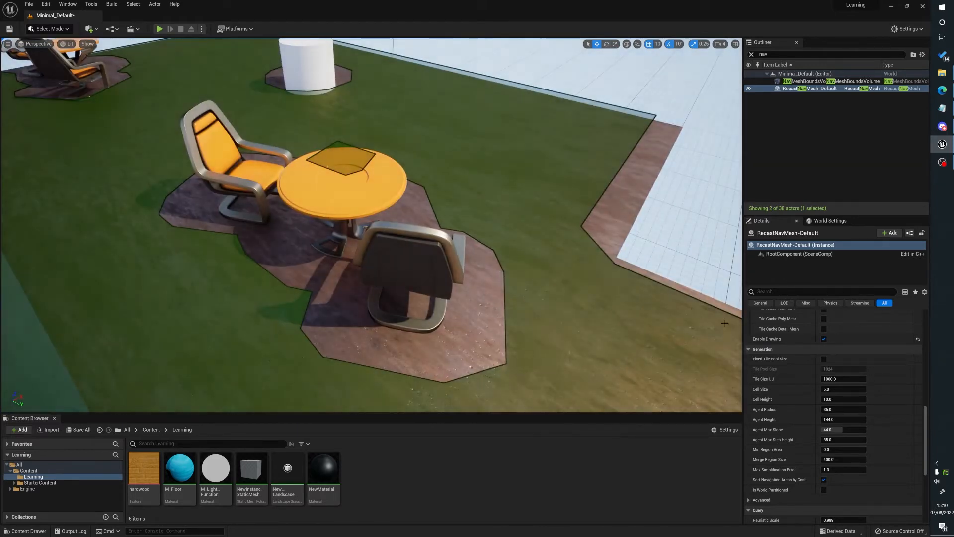
{"action": "key", "text": "Return"}
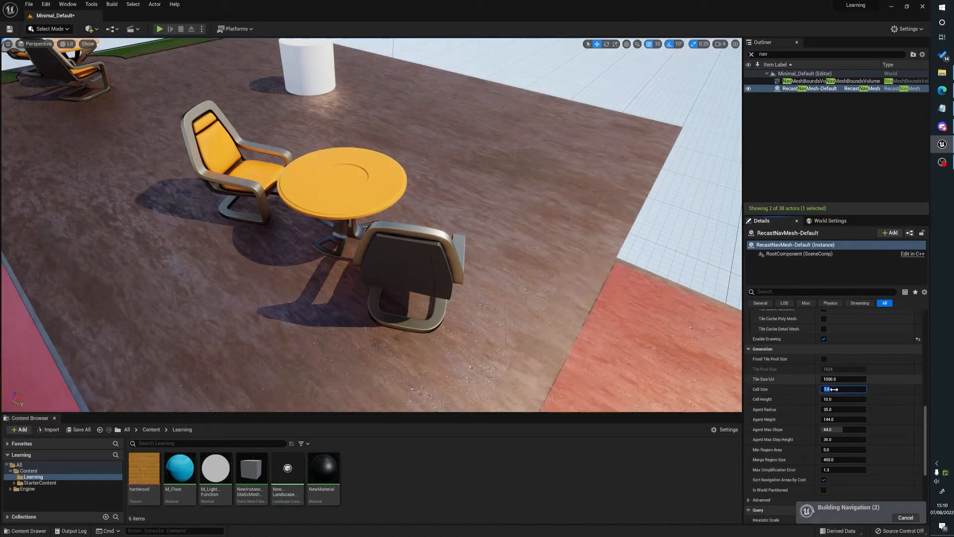
{"action": "right_click_drag", "start_coordinate": [565, 277], "coordinate": [503, 247]}
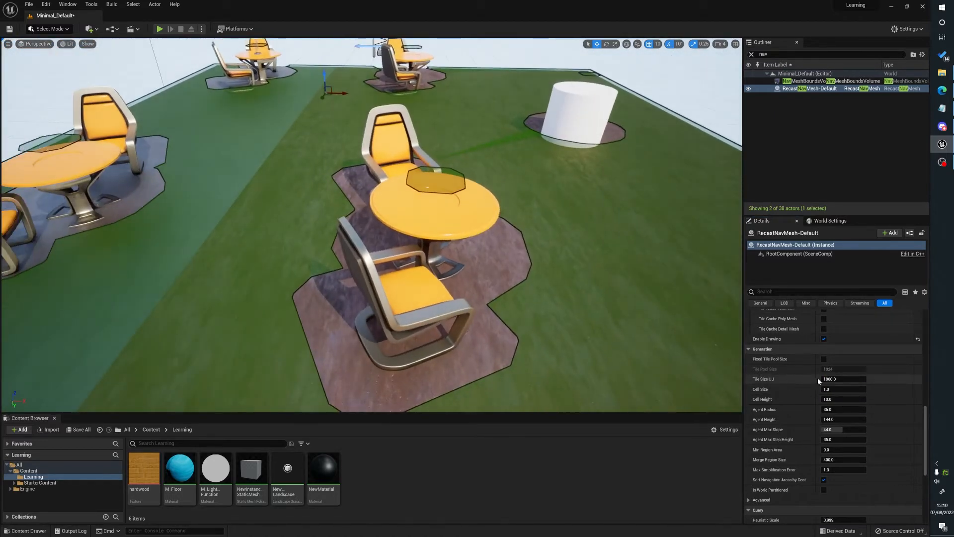
Raise the navigation mesh Cell Size to 5
{"action": "left_click", "coordinate": [839, 387]}
{"action": "type", "text": "5"}
{"action": "key", "text": "Return"}
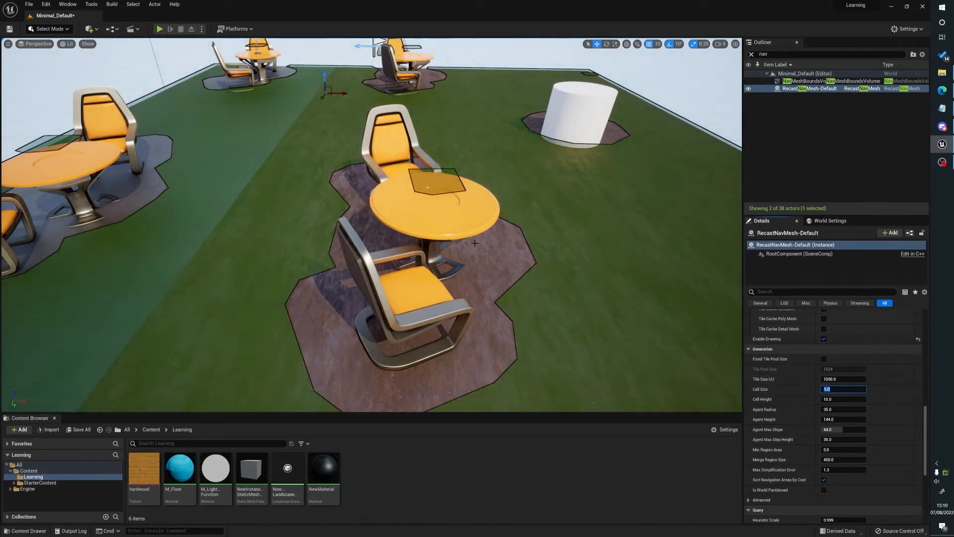
Inspect the mesh around the furniture and stairs, and set the Cell Size back to 19
{"action": "right_click_drag", "start_coordinate": [729, 363], "coordinate": [706, 348]}
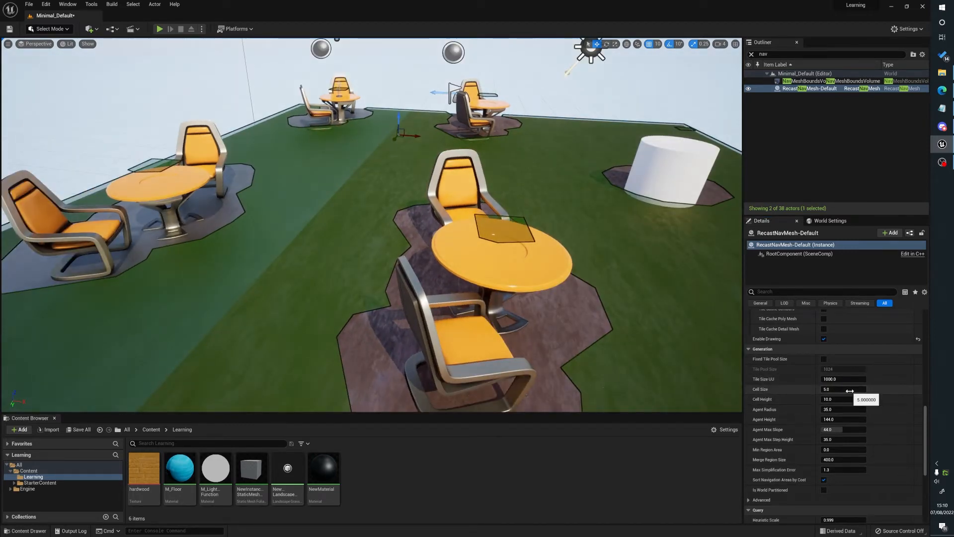
{"action": "left_click_drag", "start_coordinate": [422, 196], "coordinate": [420, 219]}
{"action": "mouse_move", "coordinate": [506, 241]}
{"action": "right_mouse_down"}
{"action": "mouse_move", "coordinate": [488, 233]}
{"action": "mouse_move", "coordinate": [507, 241]}
{"action": "right_mouse_up"}
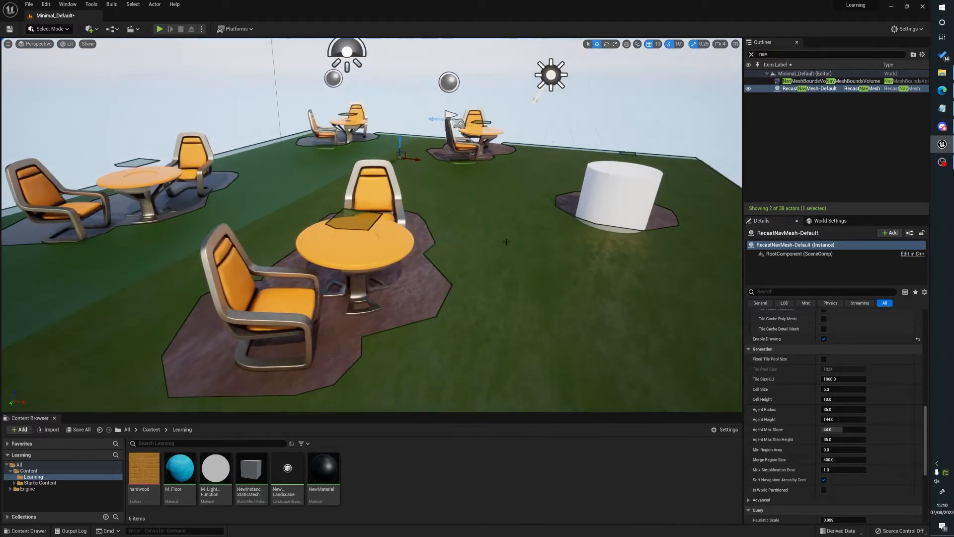
{"action": "mouse_move", "coordinate": [378, 215]}
{"action": "right_mouse_down"}
{"action": "mouse_move", "coordinate": [303, 197]}
{"action": "mouse_move", "coordinate": [369, 228]}
{"action": "right_mouse_up"}
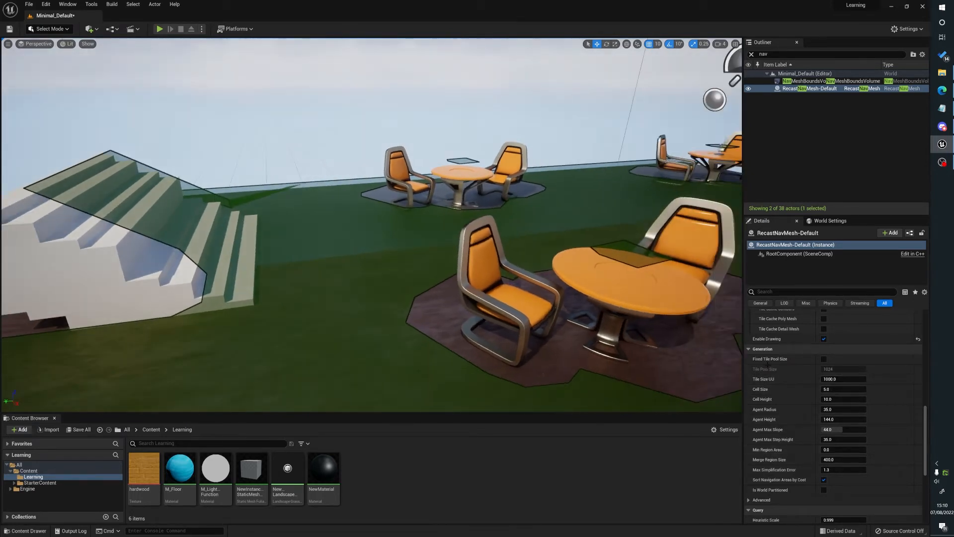
{"action": "left_click", "coordinate": [853, 390]}
{"action": "type", "text": "19"}
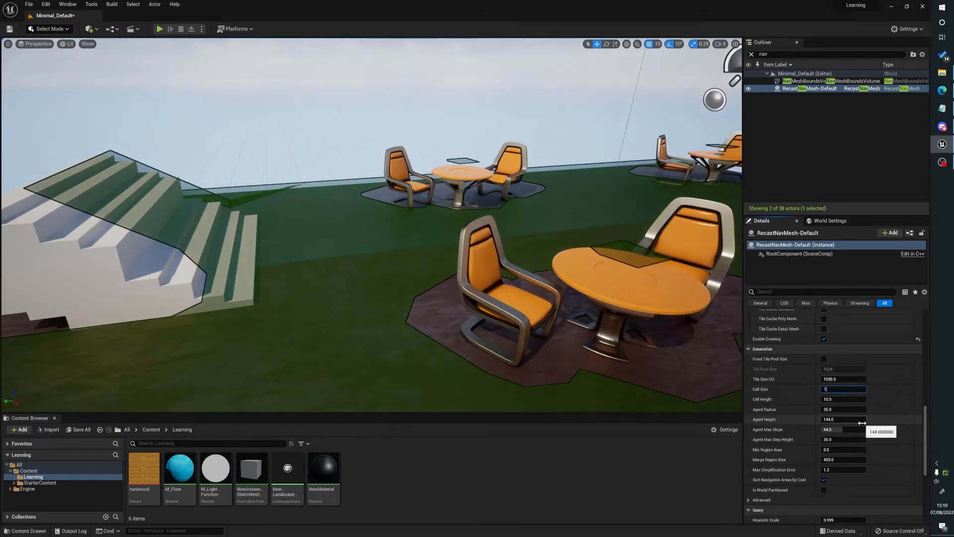
{"action": "key", "text": "Return"}
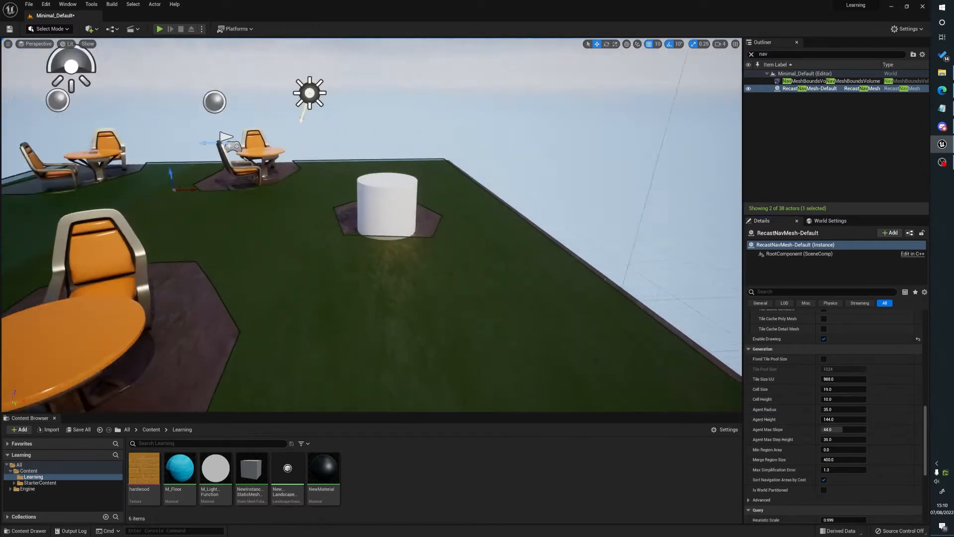
Set the navigation mesh Agent Radius to 15 to tighten the gap around the cylinder
{"action": "scroll", "coordinate": [378, 224], "scroll_direction": "up", "scroll_amount": 5}
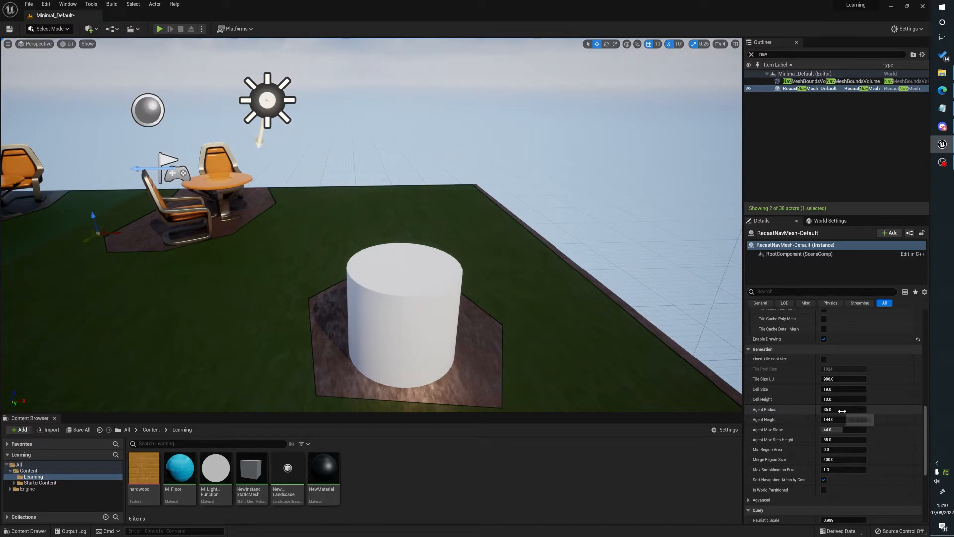
{"action": "left_click", "coordinate": [842, 411]}
{"action": "type", "text": "15"}
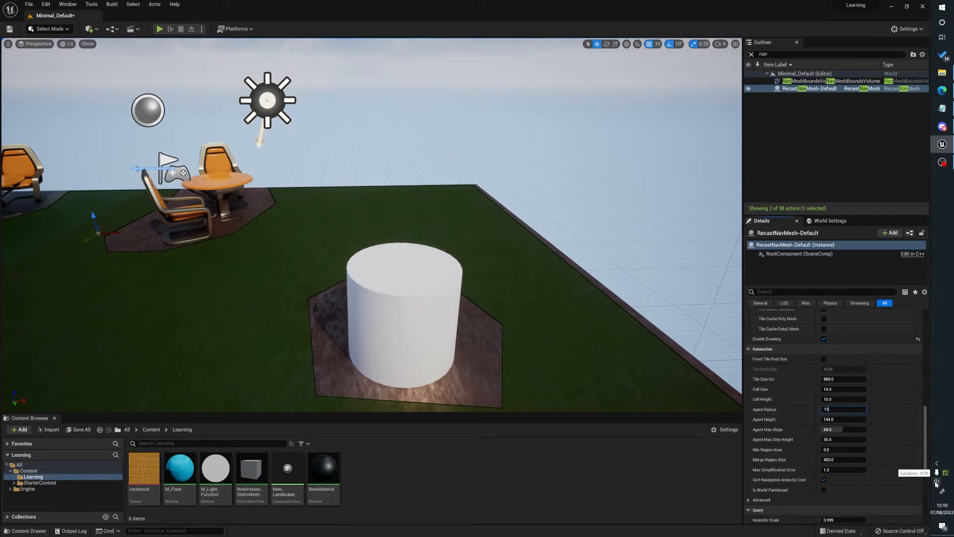
{"action": "key", "text": "Return"}
View the cylinder from the other side and try a Cell Size of 5 with the smaller agent radius
{"action": "right_click_drag", "start_coordinate": [428, 239], "coordinate": [721, 300]}
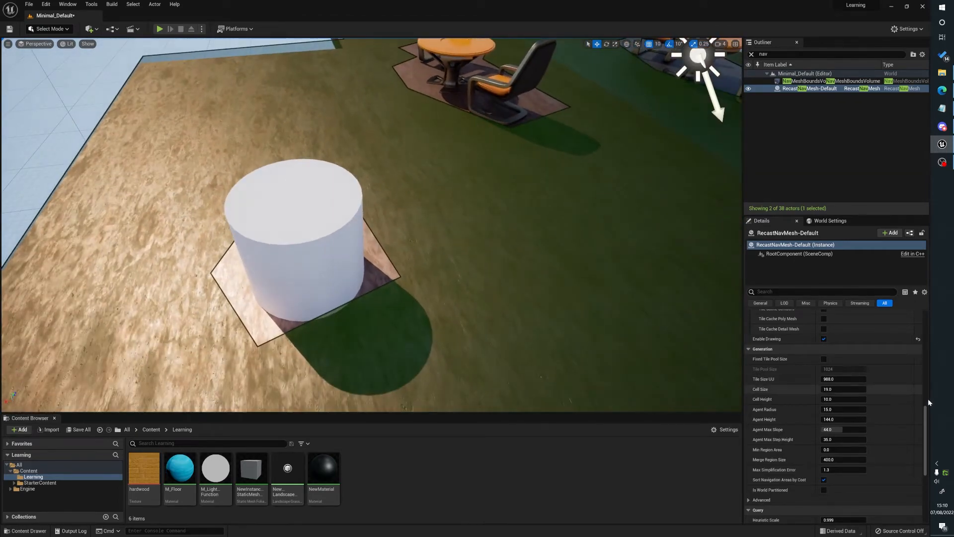
{"action": "left_click", "coordinate": [844, 389]}
{"action": "type", "text": "5"}
{"action": "key", "text": "Return"}
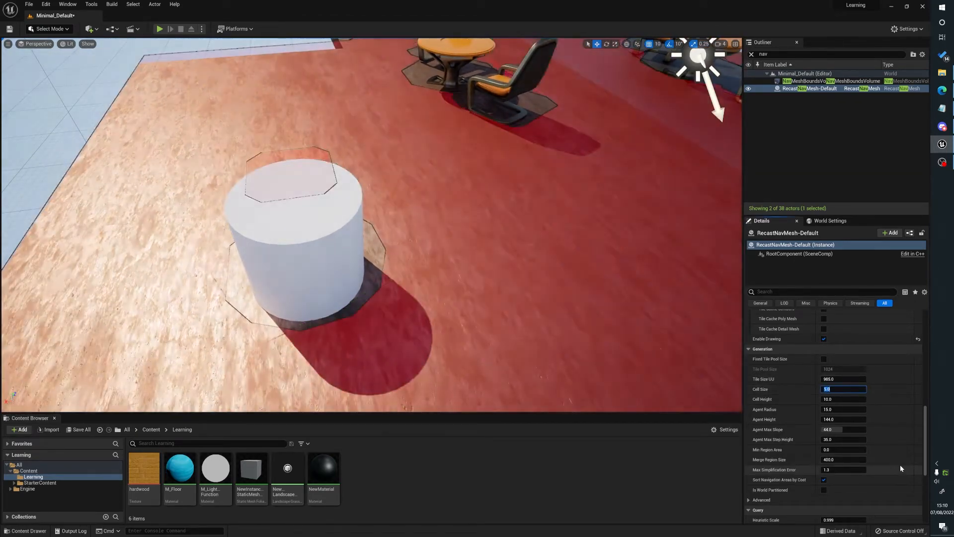
Check the mesh outline around the cylinder and return the Cell Size to 19
{"action": "right_click_drag", "start_coordinate": [217, 198], "coordinate": [235, 205]}
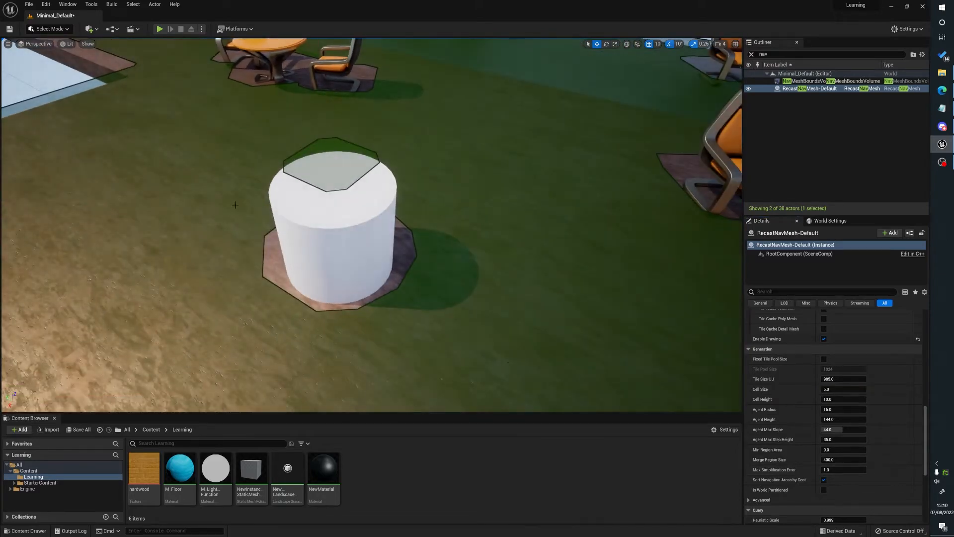
{"action": "left_click", "coordinate": [844, 389]}
{"action": "type", "text": "19"}
{"action": "key", "text": "Return"}
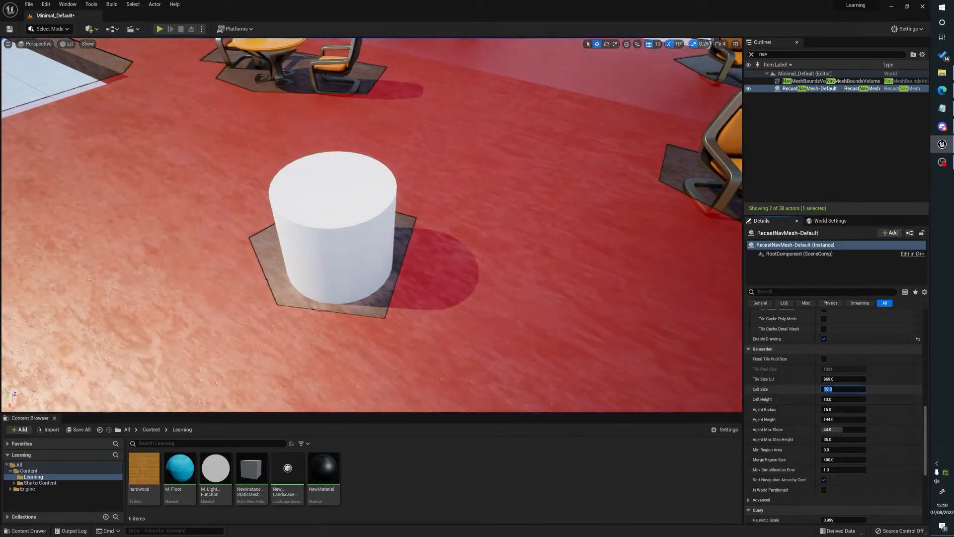
Lower the tall middle block of the staircase slightly to reduce its step height
{"action": "right_click_drag", "start_coordinate": [427, 219], "coordinate": [428, 154]}
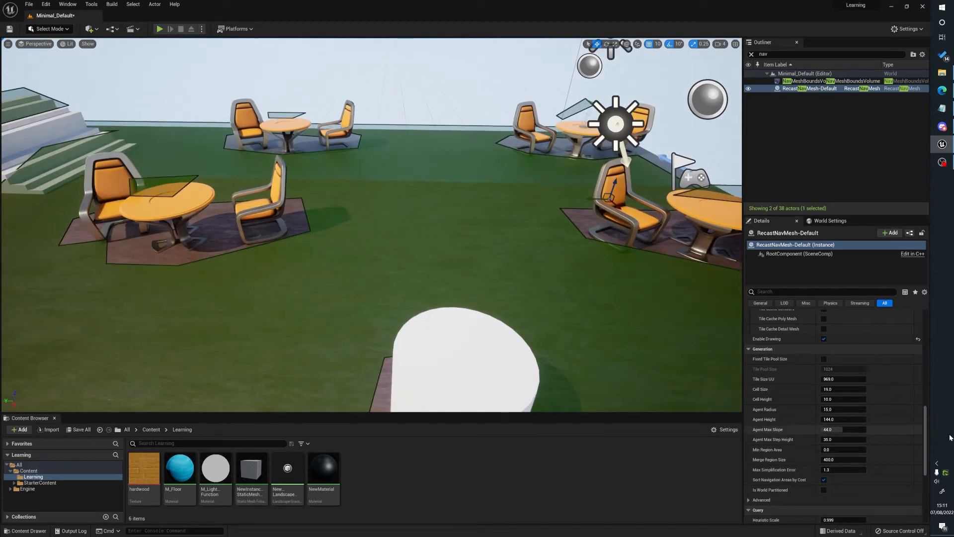
{"action": "right_click_drag", "start_coordinate": [477, 199], "coordinate": [507, 199]}
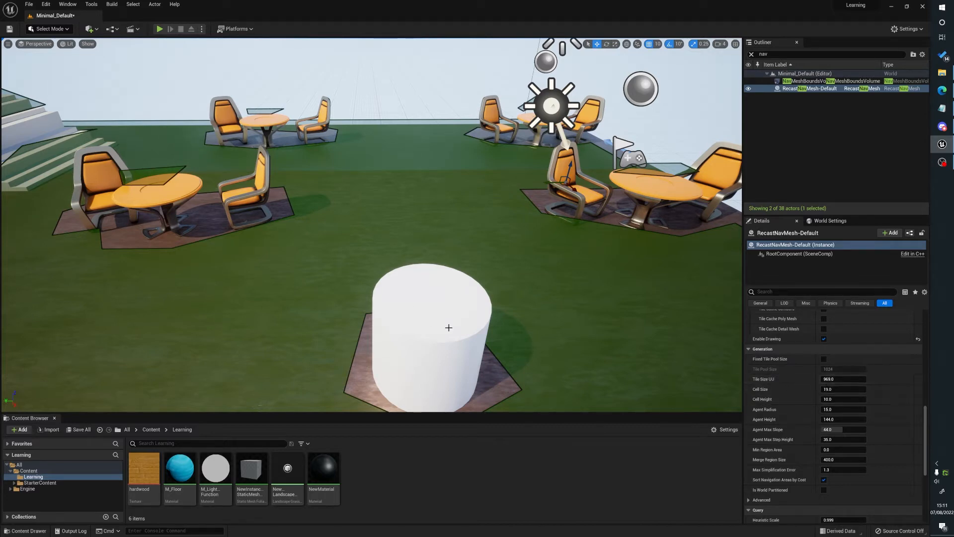
{"action": "mouse_move", "coordinate": [569, 327]}
{"action": "right_mouse_down"}
{"action": "mouse_move", "coordinate": [524, 345]}
{"action": "mouse_move", "coordinate": [477, 333]}
{"action": "mouse_move", "coordinate": [580, 324]}
{"action": "right_mouse_up"}
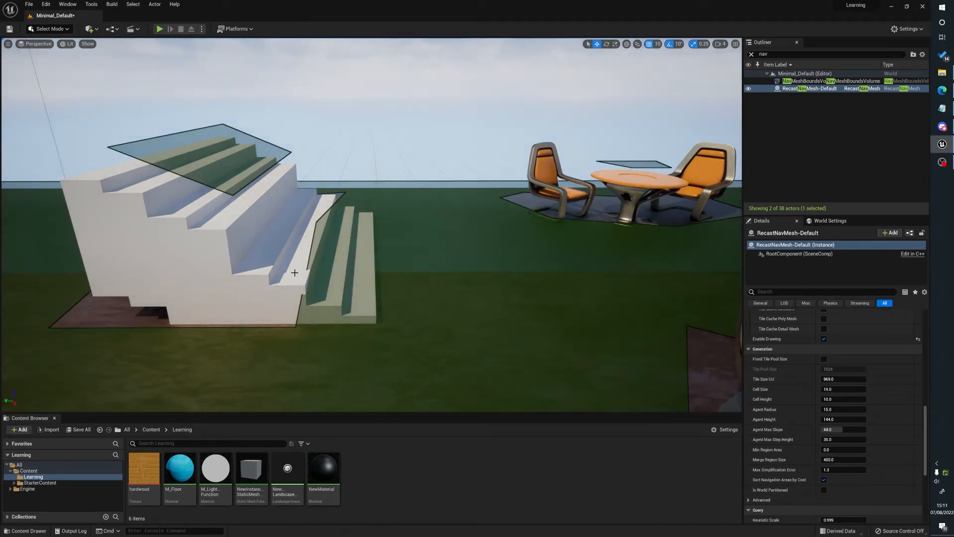
{"action": "right_click_drag", "start_coordinate": [295, 272], "coordinate": [276, 264]}
{"action": "right_click_drag", "start_coordinate": [243, 211], "coordinate": [224, 221]}
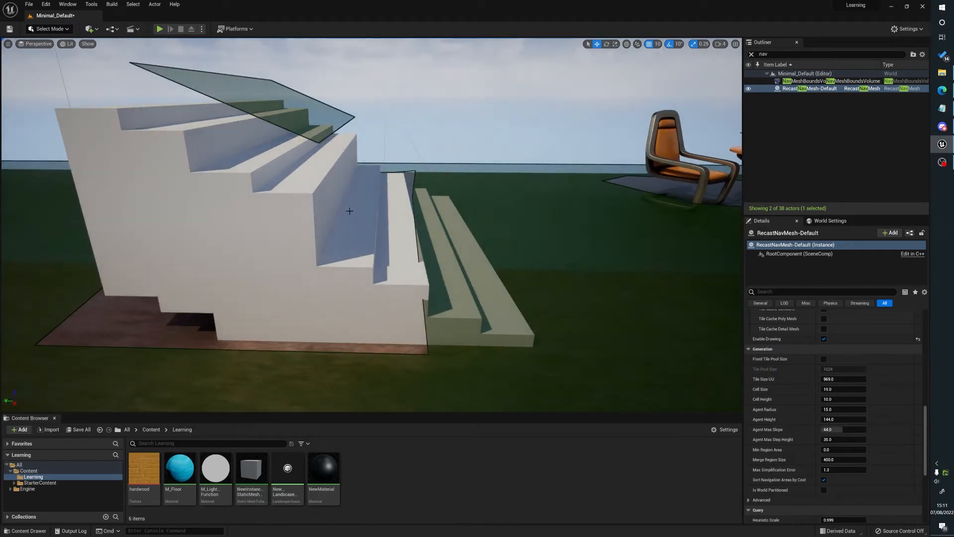
{"action": "left_click", "coordinate": [350, 211]}
{"action": "left_click_drag", "start_coordinate": [329, 184], "coordinate": [329, 204]}
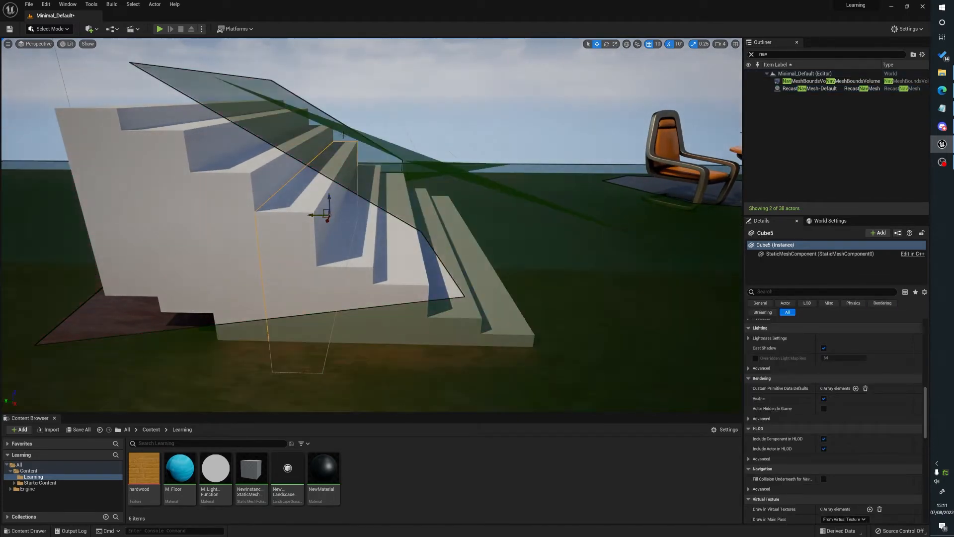
{"action": "right_click_drag", "start_coordinate": [409, 230], "coordinate": [419, 222]}
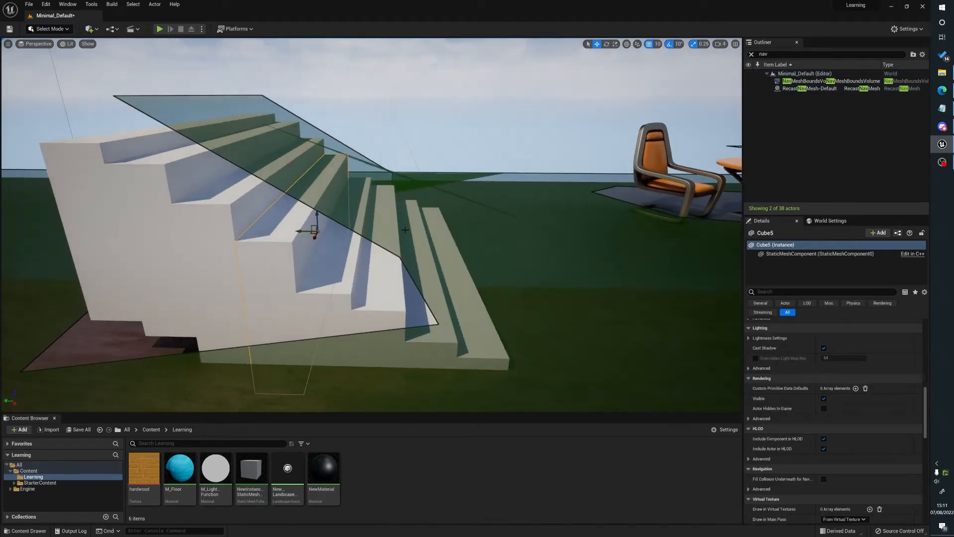
Undo the move of the stair block and deselect it
{"action": "key", "text": "ctrl+z"}
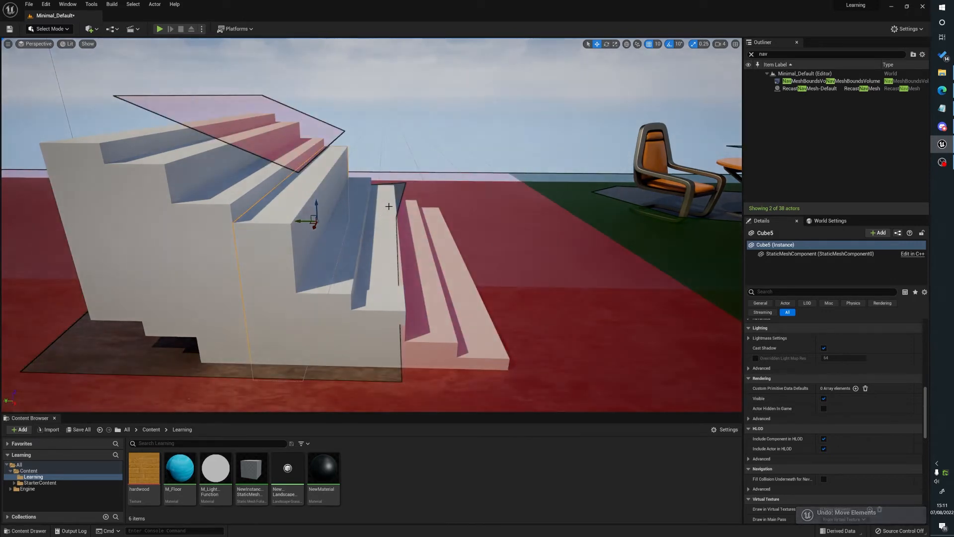
{"action": "left_click", "coordinate": [398, 132]}
{"action": "right_click_drag", "start_coordinate": [359, 230], "coordinate": [372, 222]}
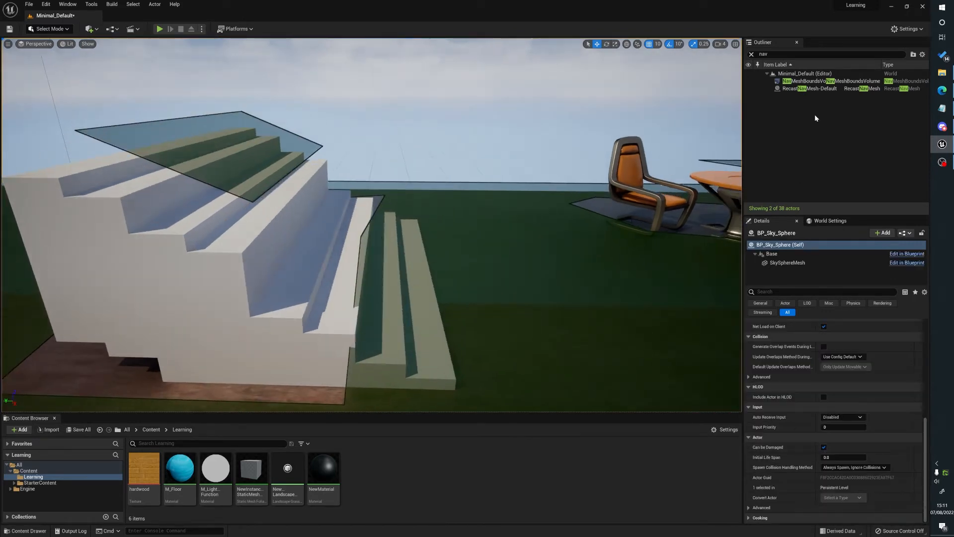
Examine the RecastNavMesh Agent Max Step Height setting and compare it with the lowest and highest stair blocks
{"action": "left_click", "coordinate": [813, 88]}
{"action": "scroll", "coordinate": [869, 439], "scroll_direction": "down", "scroll_amount": 5}
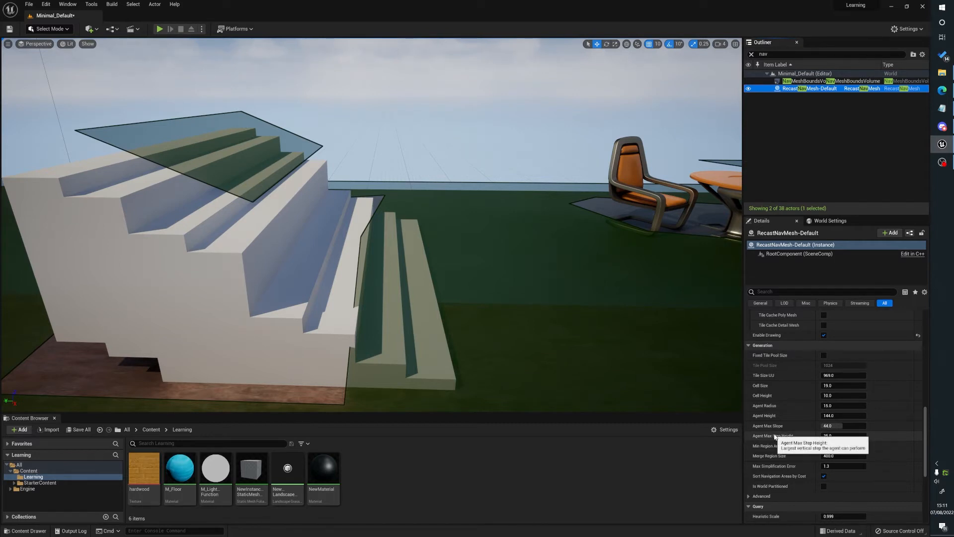
{"action": "right_click_drag", "start_coordinate": [453, 235], "coordinate": [430, 248]}
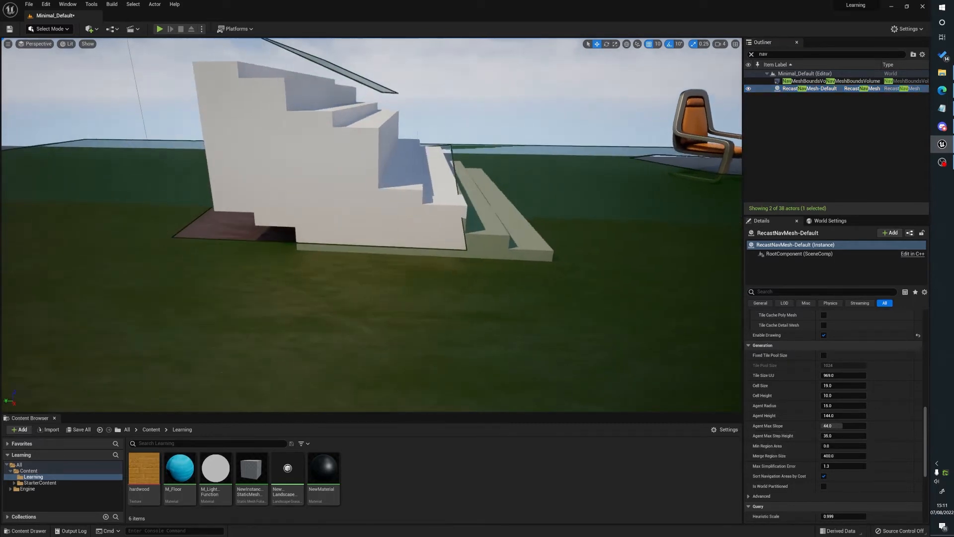
{"action": "right_click_drag", "start_coordinate": [389, 138], "coordinate": [387, 138]}
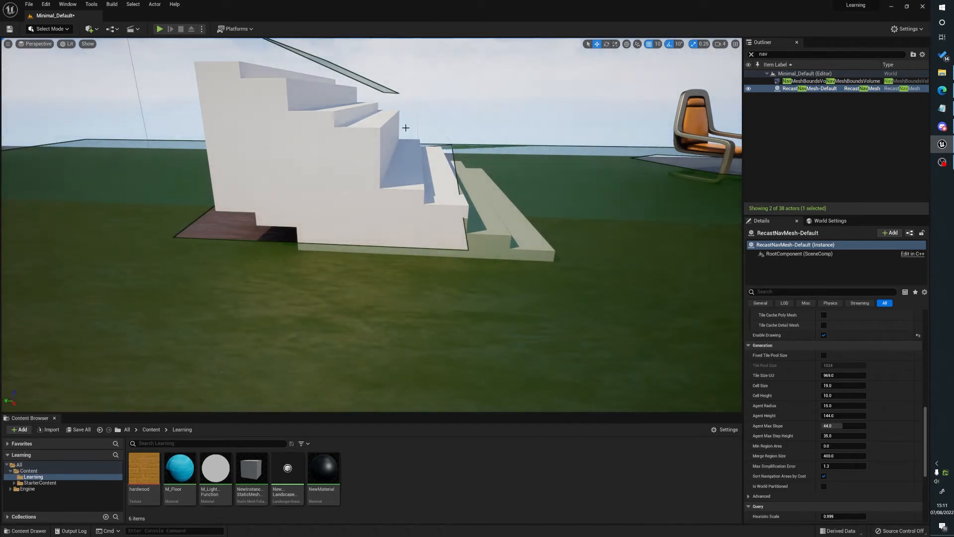
{"action": "right_click_drag", "start_coordinate": [388, 139], "coordinate": [387, 134]}
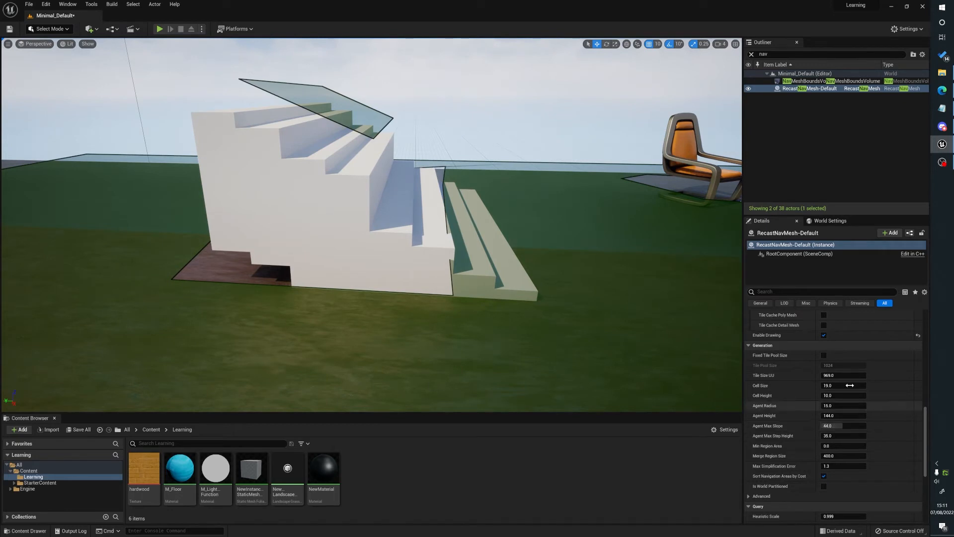
{"action": "right_click_drag", "start_coordinate": [411, 192], "coordinate": [417, 192]}
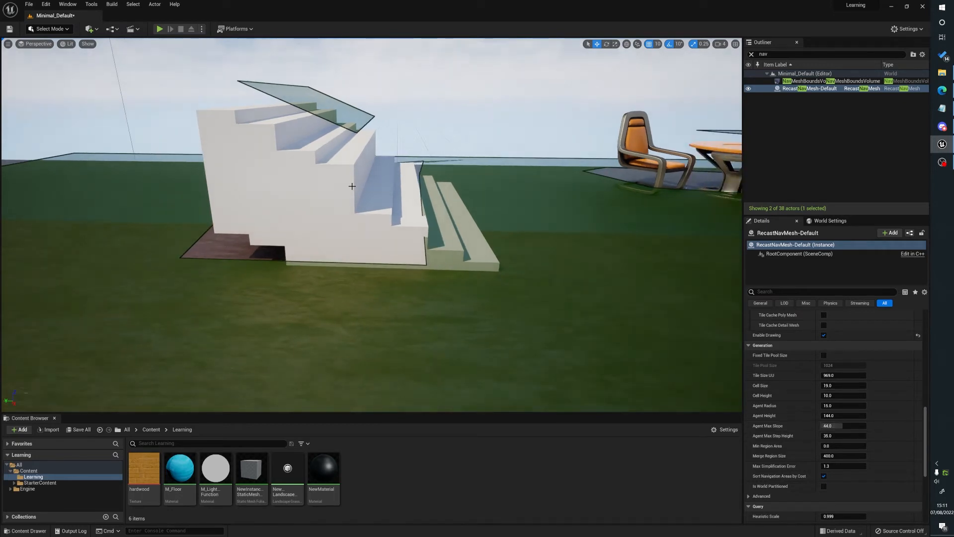
{"action": "right_click_drag", "start_coordinate": [488, 223], "coordinate": [488, 223]}
{"action": "left_click", "coordinate": [498, 210]}
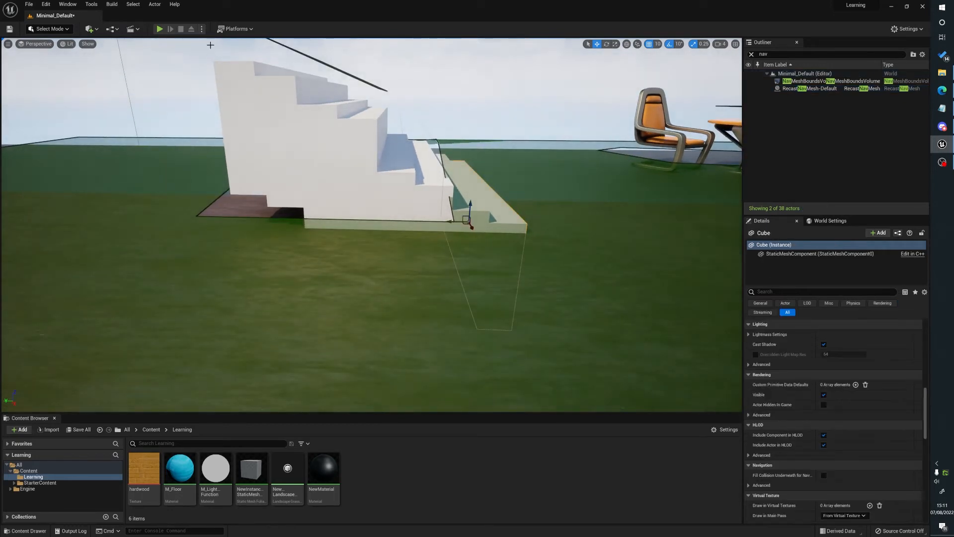
{"action": "left_click", "coordinate": [252, 149]}
{"action": "right_click_drag", "start_coordinate": [374, 221], "coordinate": [374, 220]}
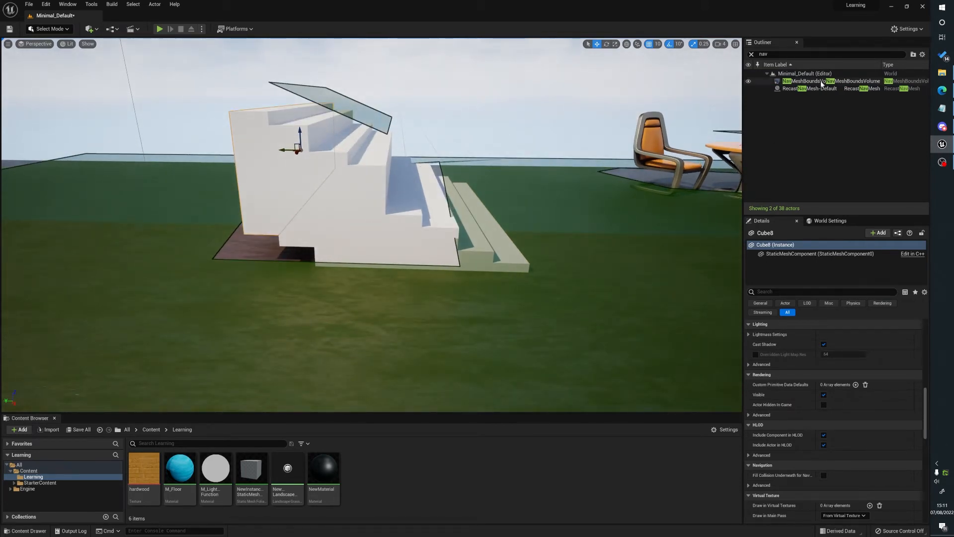
Set the RecastNavMesh Agent Max Slope to 89 and the Agent Max Step Height to 90
{"action": "left_click", "coordinate": [808, 88]}
{"action": "left_click_drag", "start_coordinate": [831, 431], "coordinate": [866, 431]}
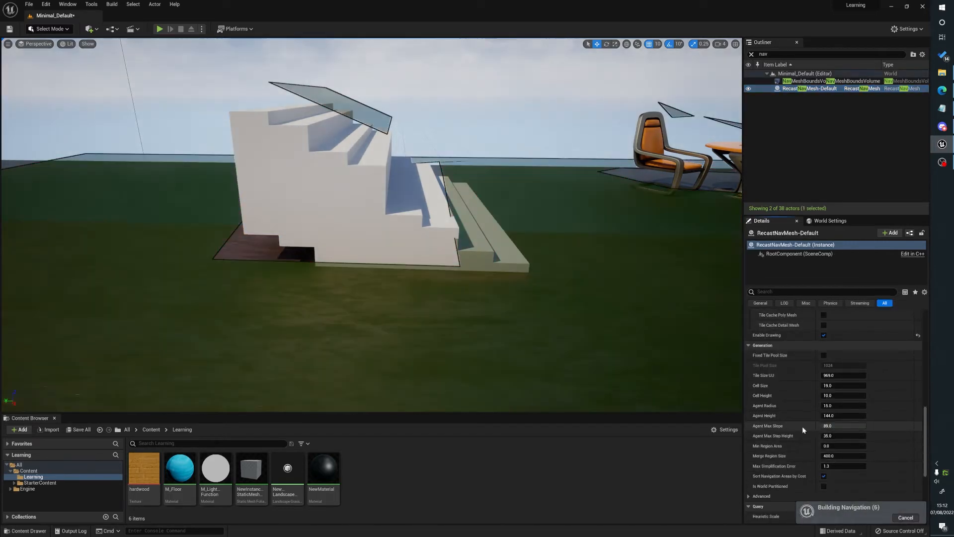
{"action": "left_click", "coordinate": [837, 436]}
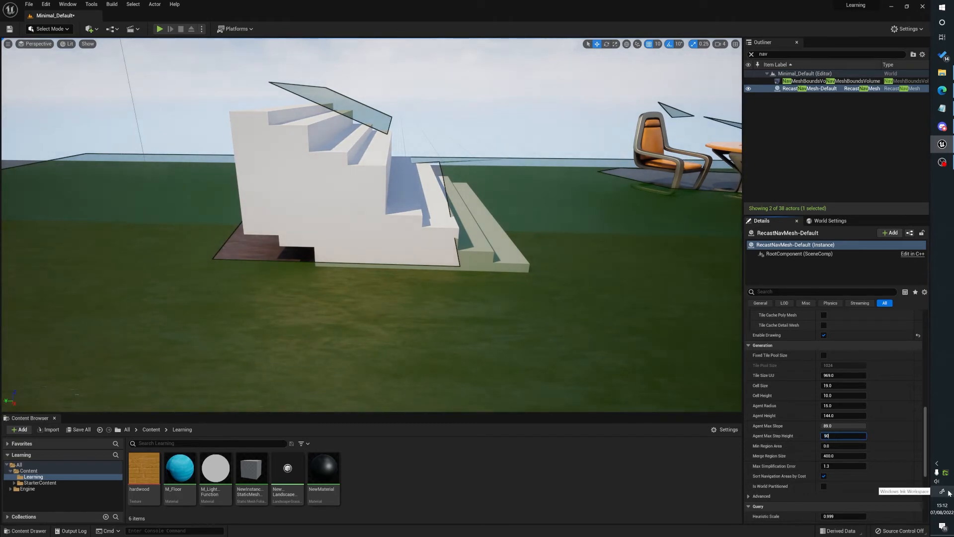
{"action": "key", "text": "Return"}
Inspect the navigation mesh over the staircase from above and from several sides
{"action": "key", "text": "d"}
{"action": "right_click_drag", "start_coordinate": [443, 200], "coordinate": [440, 268]}
{"action": "key", "text": "d"}
{"action": "key", "text": "s"}
{"action": "key", "text": "w"}
{"action": "key", "text": "s"}
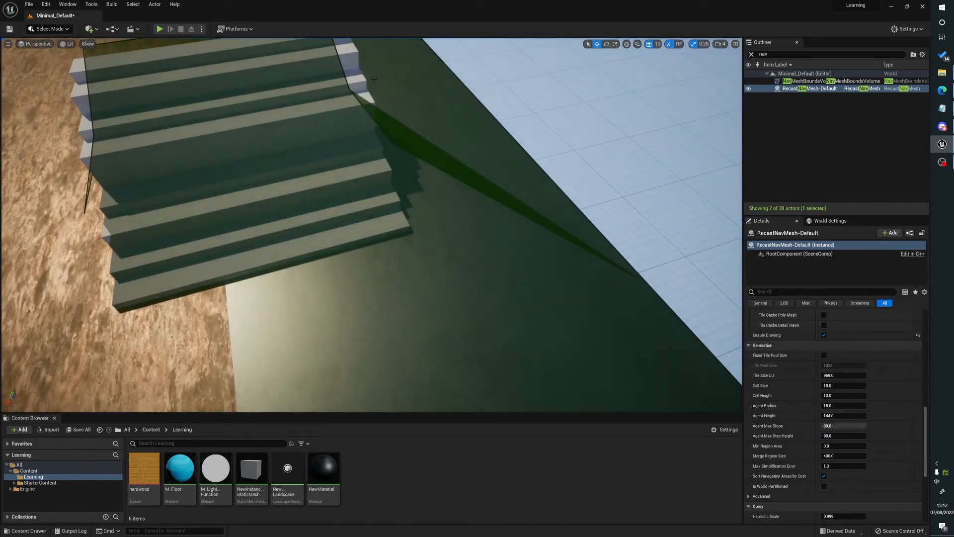
{"action": "key", "text": "s"}
{"action": "right_click_drag", "start_coordinate": [373, 80], "coordinate": [388, 179]}
{"action": "key", "text": "w"}
{"action": "key", "text": "s"}
Inspect the navigation mesh around the chairs and tables, then view the whole furnished floor
{"action": "right_click_drag", "start_coordinate": [213, 269], "coordinate": [347, 176]}
{"action": "key", "text": "w"}
{"action": "key", "text": "s"}
{"action": "key", "text": "w"}
{"action": "key", "text": "s"}
{"action": "key", "text": "a"}
{"action": "key", "text": "s"}
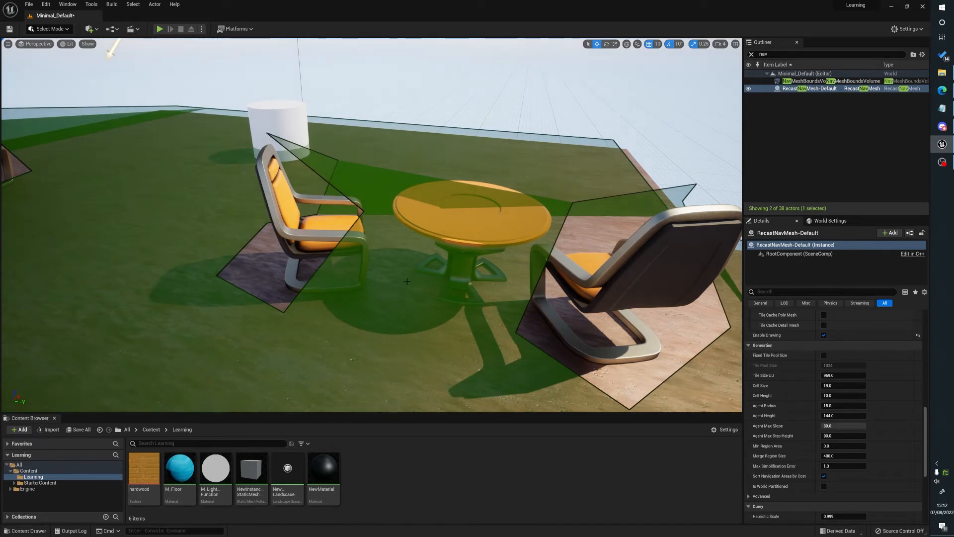
{"action": "key", "text": "a"}
{"action": "right_click_drag", "start_coordinate": [253, 143], "coordinate": [436, 293]}
{"action": "key", "text": "s"}
{"action": "key", "text": "s"}
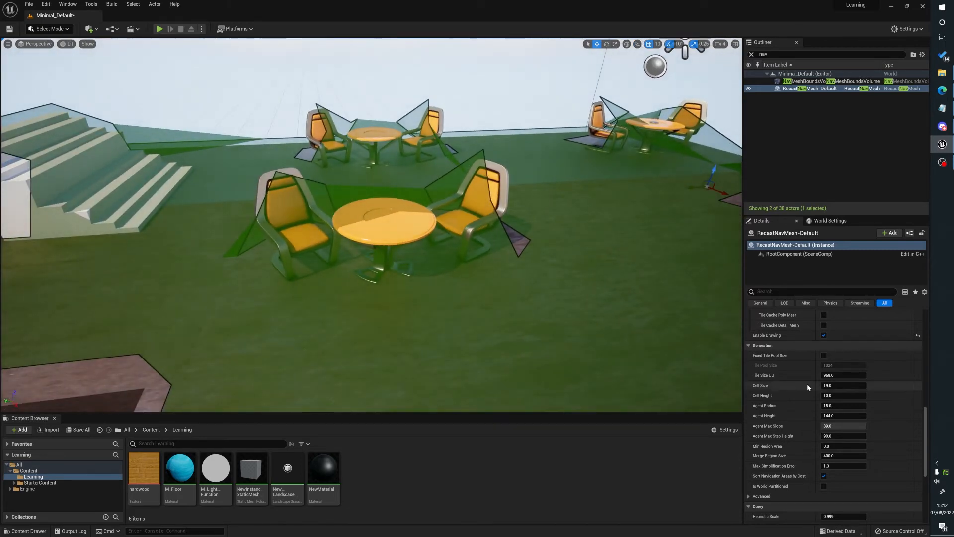
Undo the Agent Max Slope and Agent Max Step Height changes
{"action": "left_click", "coordinate": [844, 426]}
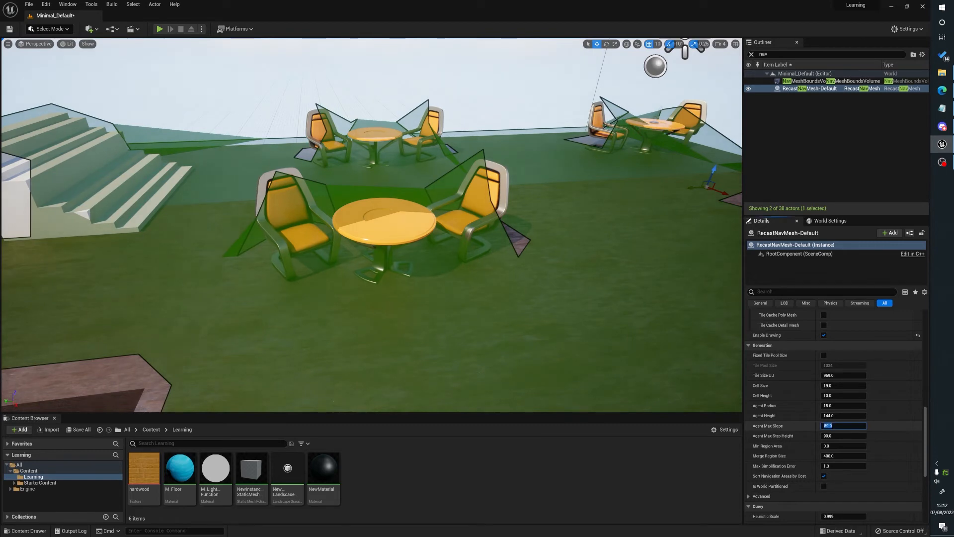
{"action": "key", "text": "ctrl+z"}
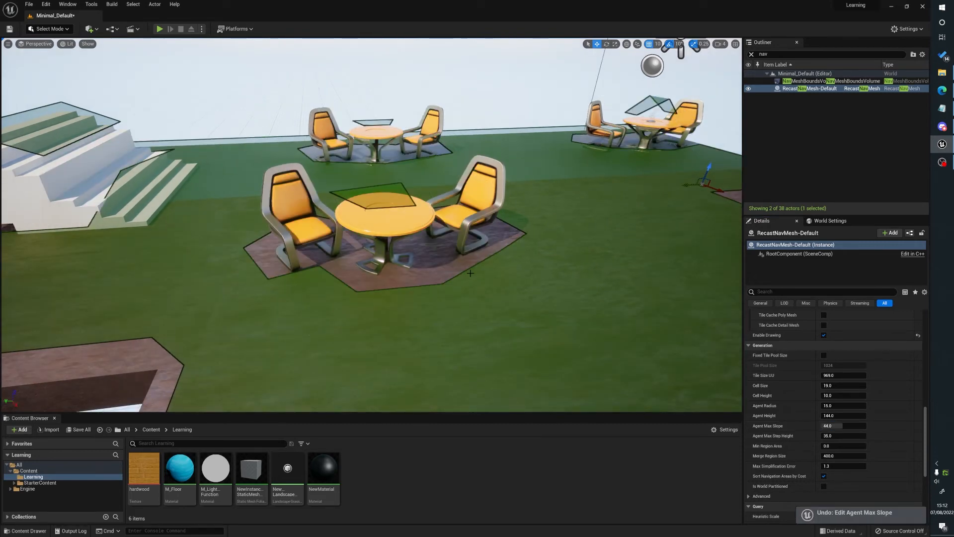
{"action": "right_click_drag", "start_coordinate": [485, 290], "coordinate": [479, 285]}
{"action": "key", "text": "w"}
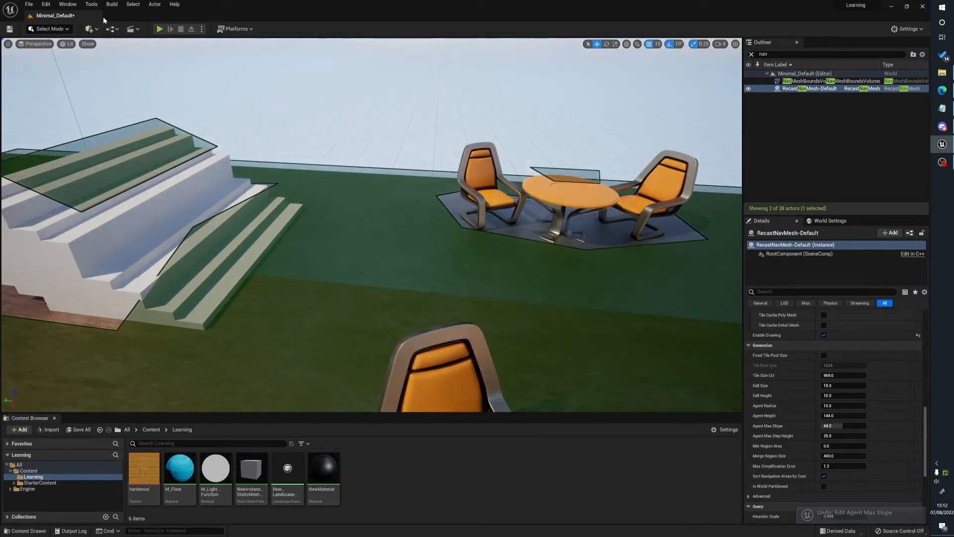
Add a Nav Link Proxy to the level and place it on the floor beside the foot of the stairs
{"action": "left_click", "coordinate": [95, 30]}
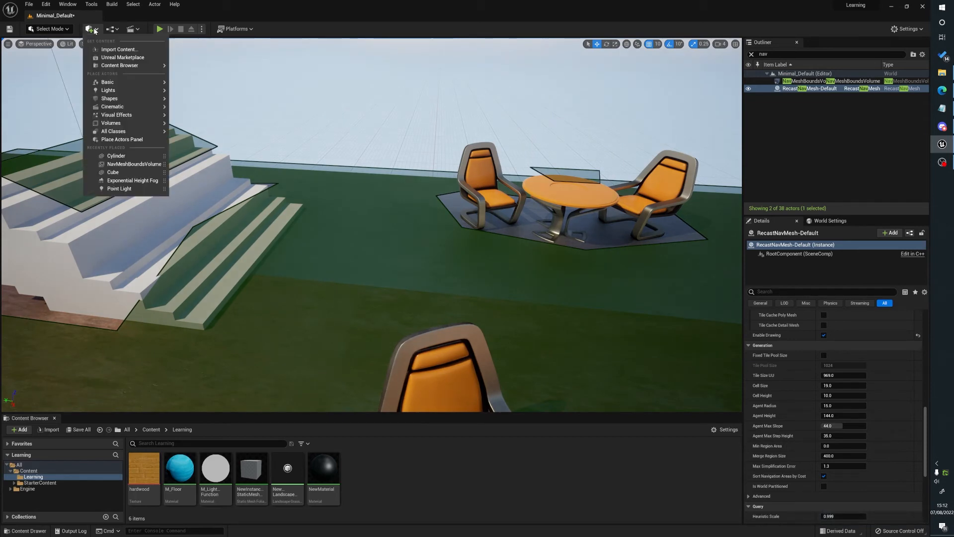
{"action": "type", "text": "nav"}
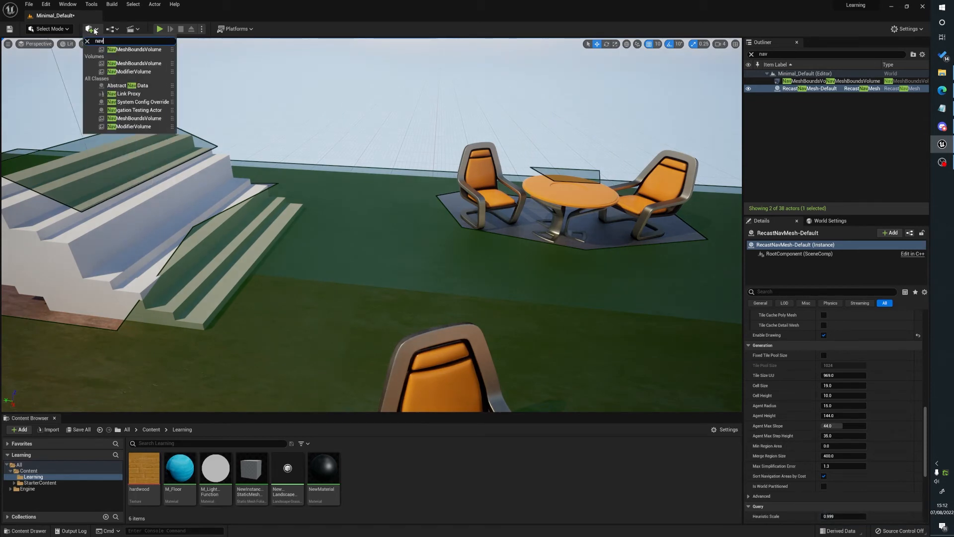
{"action": "left_click", "coordinate": [125, 94]}
{"action": "key", "text": "f"}
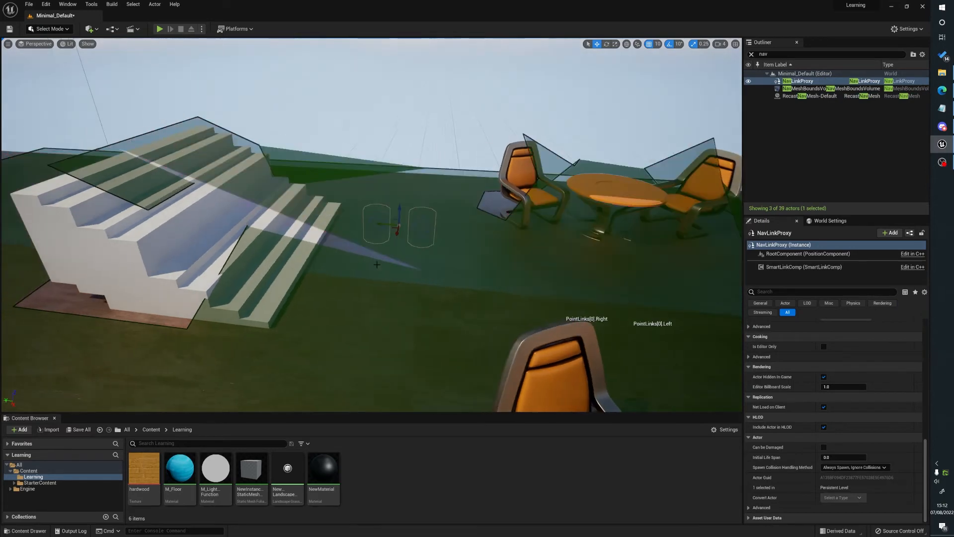
{"action": "left_click_drag", "start_coordinate": [399, 228], "coordinate": [389, 263]}
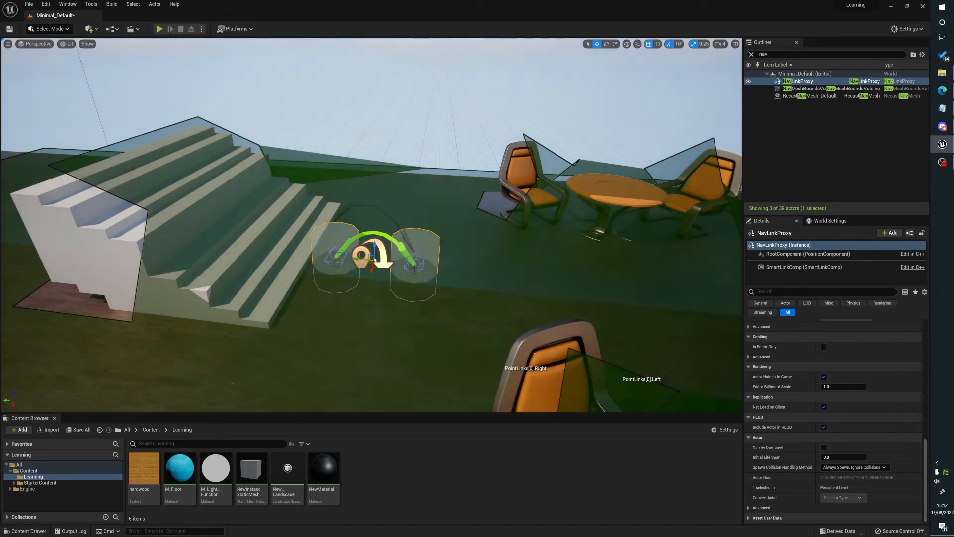
Move the proxy's right link point from the floor up to the top of the staircase
{"action": "right_click_drag", "start_coordinate": [370, 254], "coordinate": [364, 258]}
{"action": "key", "text": "a"}
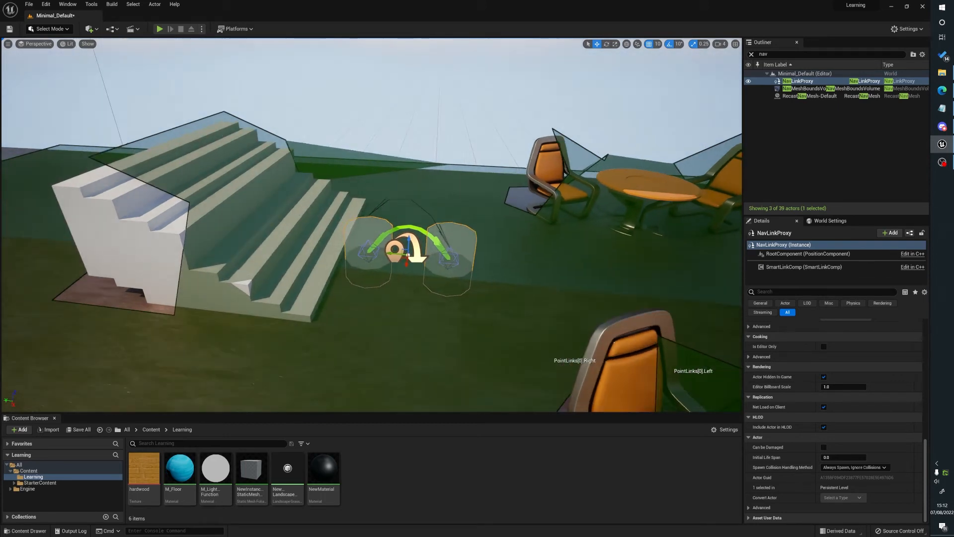
{"action": "left_click", "coordinate": [358, 250]}
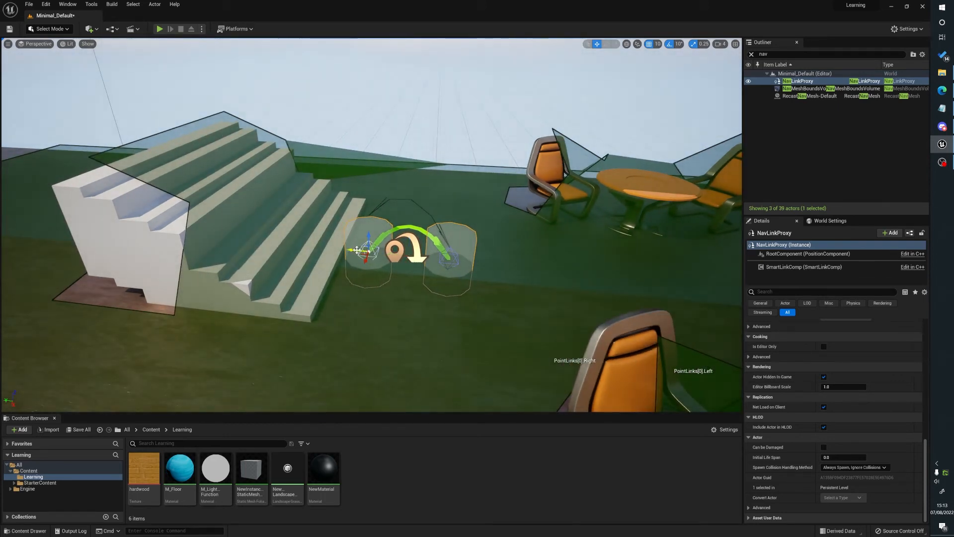
{"action": "left_click_drag", "start_coordinate": [357, 250], "coordinate": [187, 113]}
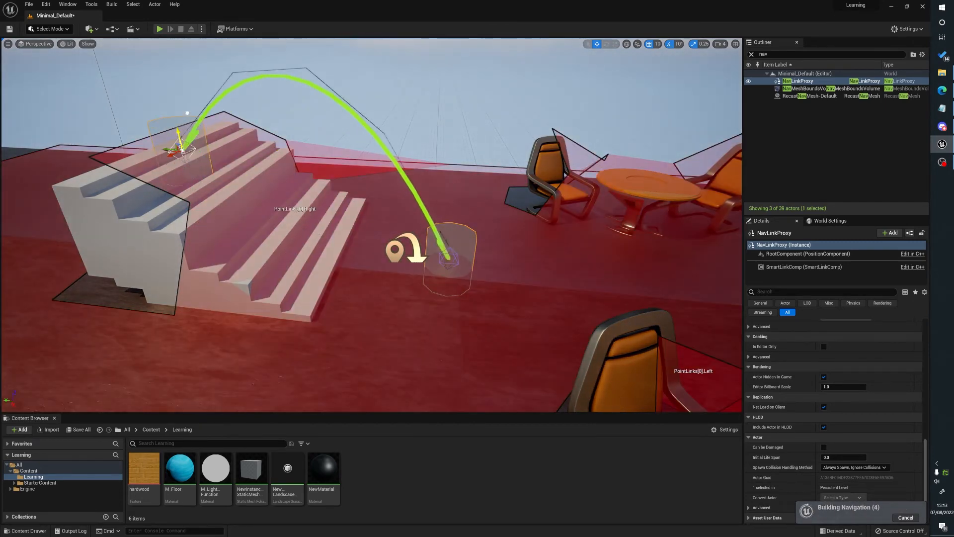
Fine-tune the right link point's horizontal position so it sits over the navigation mesh on the top stair
{"action": "mouse_move", "coordinate": [315, 178]}
{"action": "right_mouse_down"}
{"action": "mouse_move", "coordinate": [296, 177]}
{"action": "mouse_move", "coordinate": [309, 178]}
{"action": "right_mouse_up"}
{"action": "right_click_drag", "start_coordinate": [412, 190], "coordinate": [424, 189]}
{"action": "left_click_drag", "start_coordinate": [416, 194], "coordinate": [394, 194]}
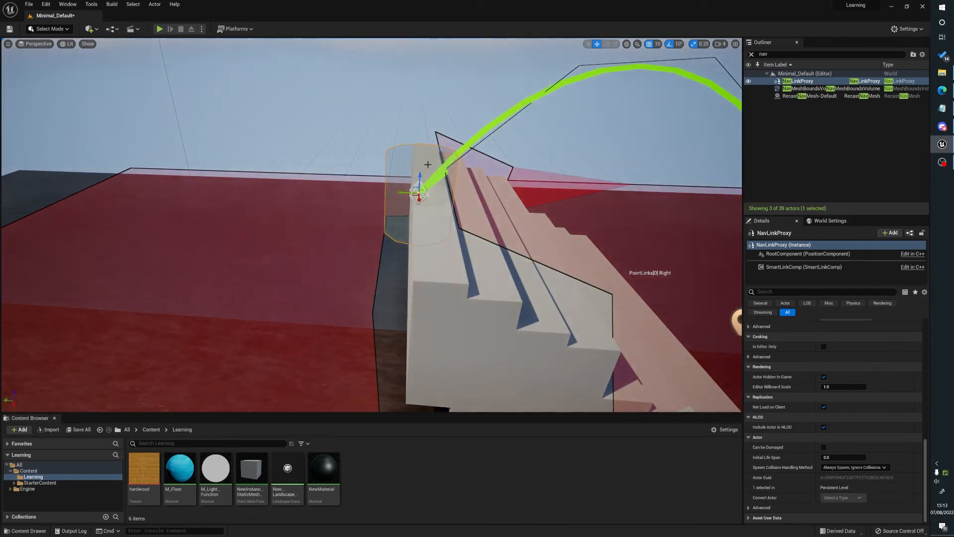
{"action": "right_click_drag", "start_coordinate": [417, 231], "coordinate": [426, 234]}
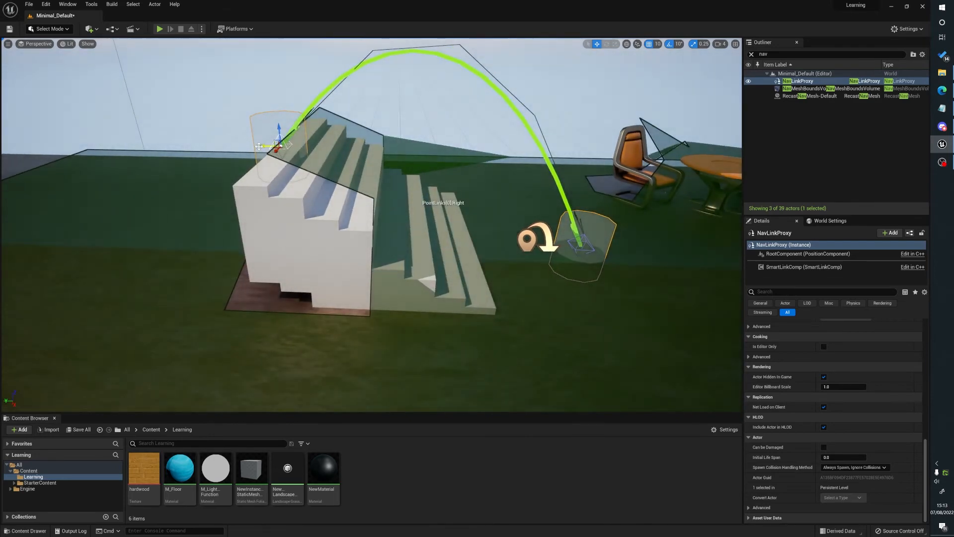
{"action": "left_click_drag", "start_coordinate": [259, 146], "coordinate": [279, 147]}
Review the Nav Link Proxy's properties and its link arc between the stair top and the floor
{"action": "right_click_drag", "start_coordinate": [412, 187], "coordinate": [422, 191]}
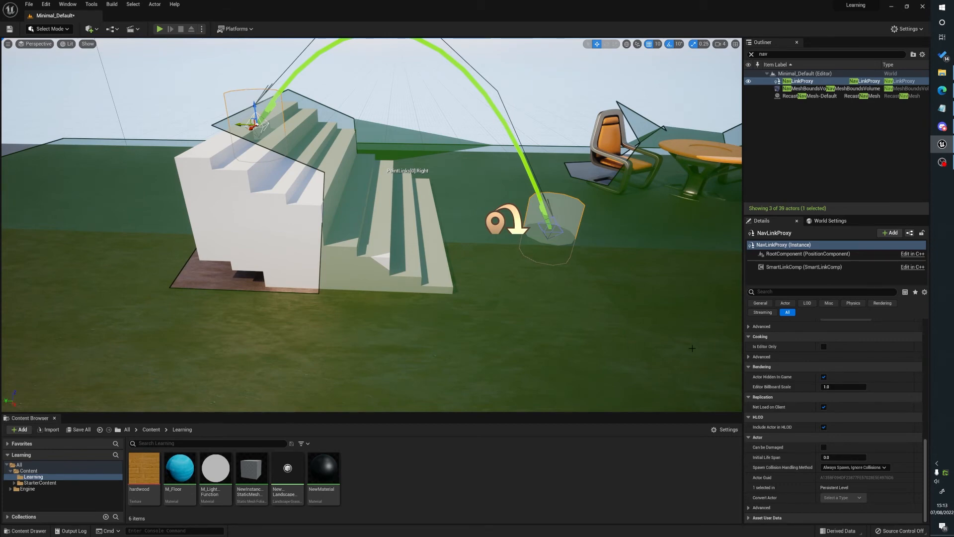
{"action": "scroll", "coordinate": [802, 369], "scroll_direction": "up", "scroll_amount": 6}
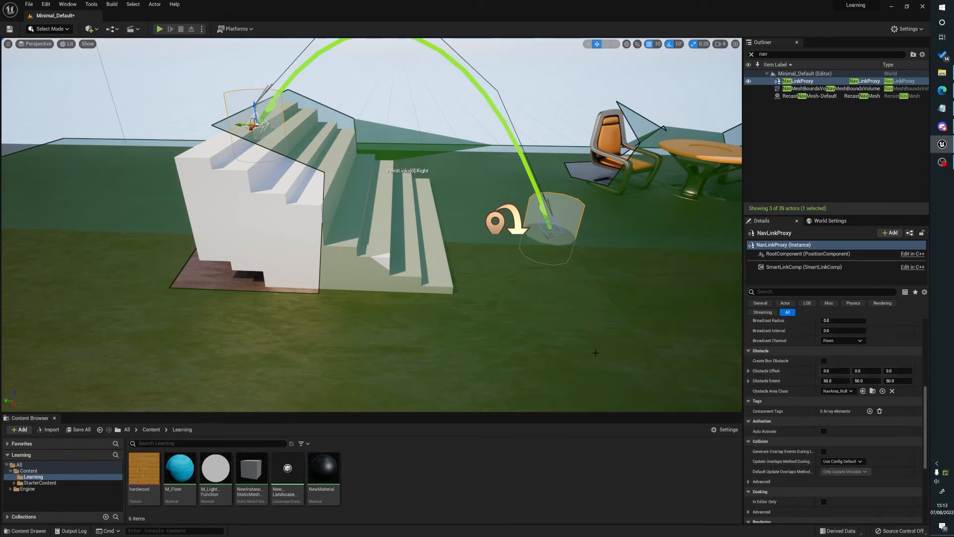
{"action": "middle_click_drag", "start_coordinate": [558, 231], "coordinate": [505, 245]}
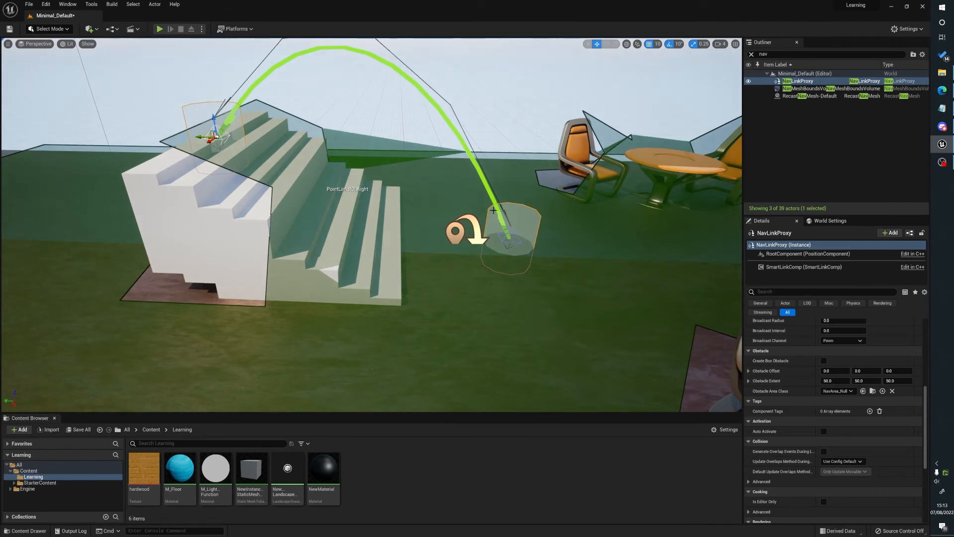
Rotate the Nav Link Proxy and move it across to the floor behind the stairs, with its other link point at the stair top
{"action": "middle_click_drag", "start_coordinate": [209, 140], "coordinate": [360, 182]}
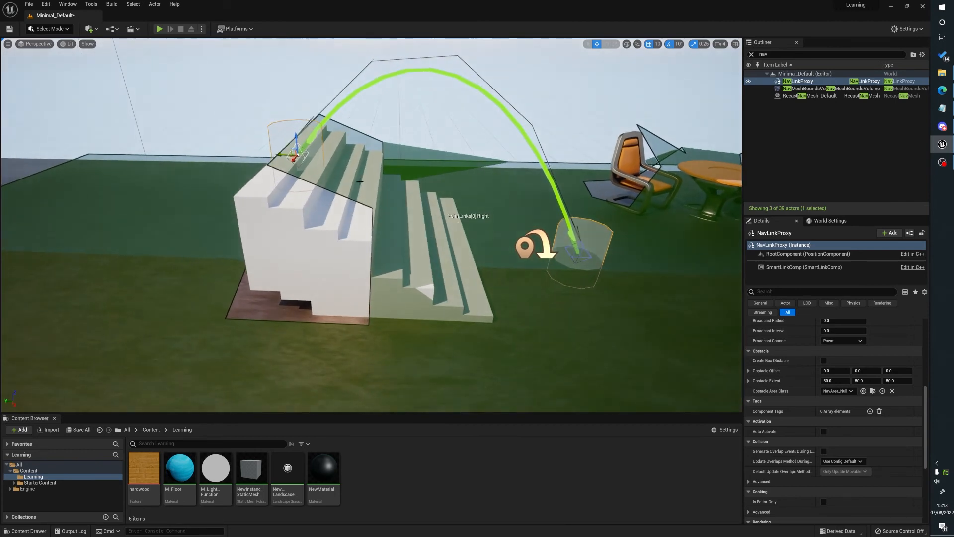
{"action": "left_click", "coordinate": [303, 149]}
{"action": "left_click", "coordinate": [533, 275]}
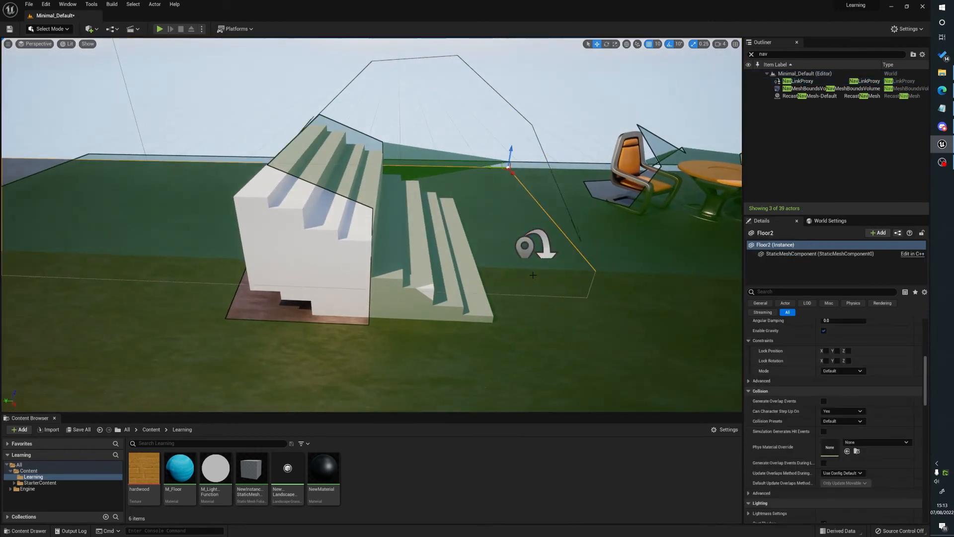
{"action": "left_click", "coordinate": [547, 244]}
{"action": "key", "text": "e"}
{"action": "left_click_drag", "start_coordinate": [546, 256], "coordinate": [67, 233]}
{"action": "key", "text": "w"}
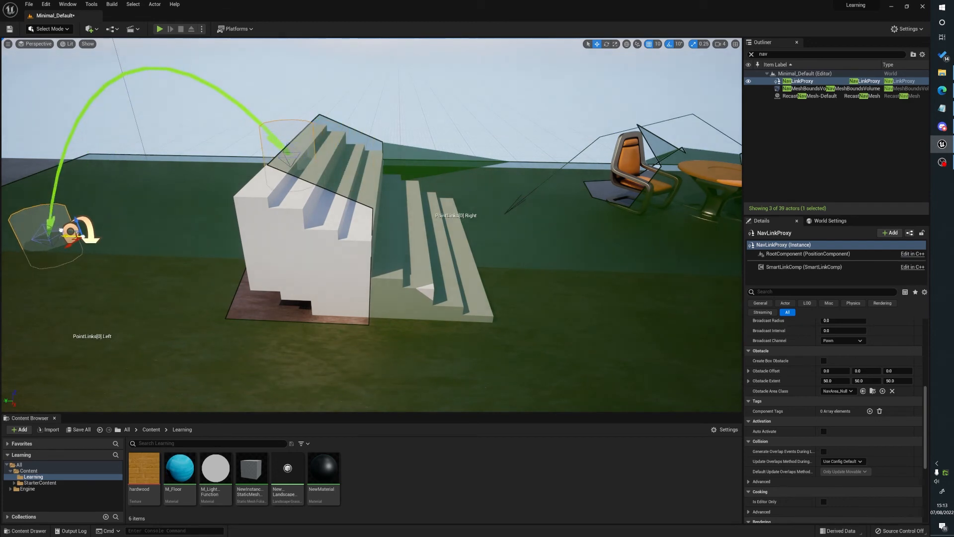
Check the repositioned link arc around the staircase and delete the Nav Link Proxy from the level
{"action": "key", "text": "a"}
{"action": "right_click_drag", "start_coordinate": [547, 198], "coordinate": [547, 195]}
{"action": "middle_click_drag", "start_coordinate": [271, 246], "coordinate": [298, 249]}
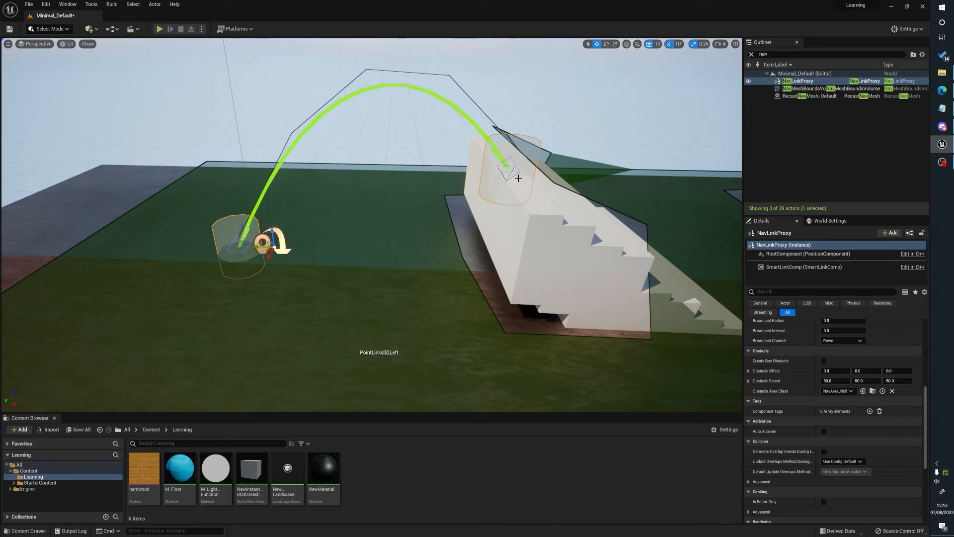
{"action": "middle_click_drag", "start_coordinate": [396, 224], "coordinate": [404, 220]}
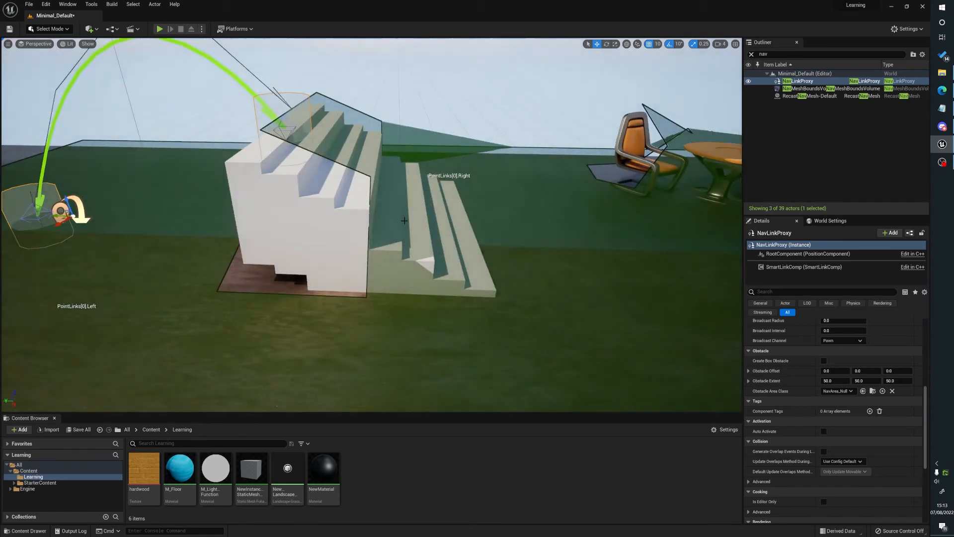
{"action": "left_click_drag", "start_coordinate": [564, 179], "coordinate": [571, 201]}
{"action": "left_click", "coordinate": [819, 90]}
{"action": "key", "text": "Delete"}
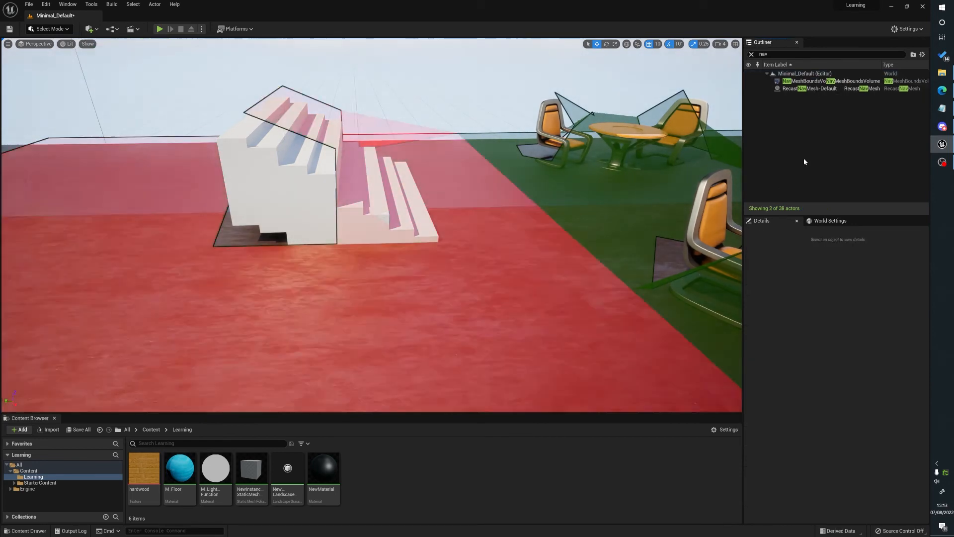
Review the RecastNavMesh-Default actor's generation settings alongside the navigation mesh around the stairs, tables and chairs
{"action": "left_click", "coordinate": [809, 89]}
{"action": "scroll", "coordinate": [867, 372], "scroll_direction": "down", "scroll_amount": 5}
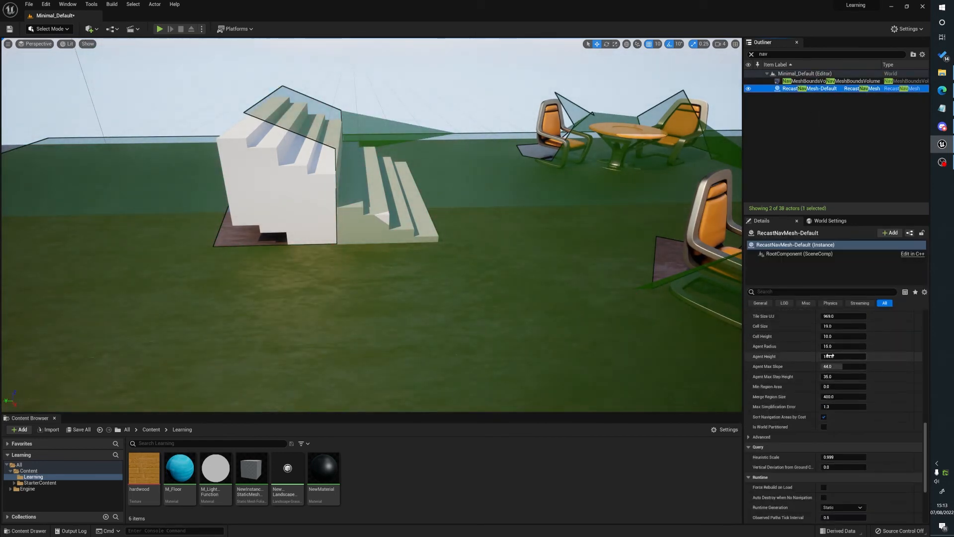
{"action": "scroll", "coordinate": [845, 336], "scroll_direction": "up", "scroll_amount": 2}
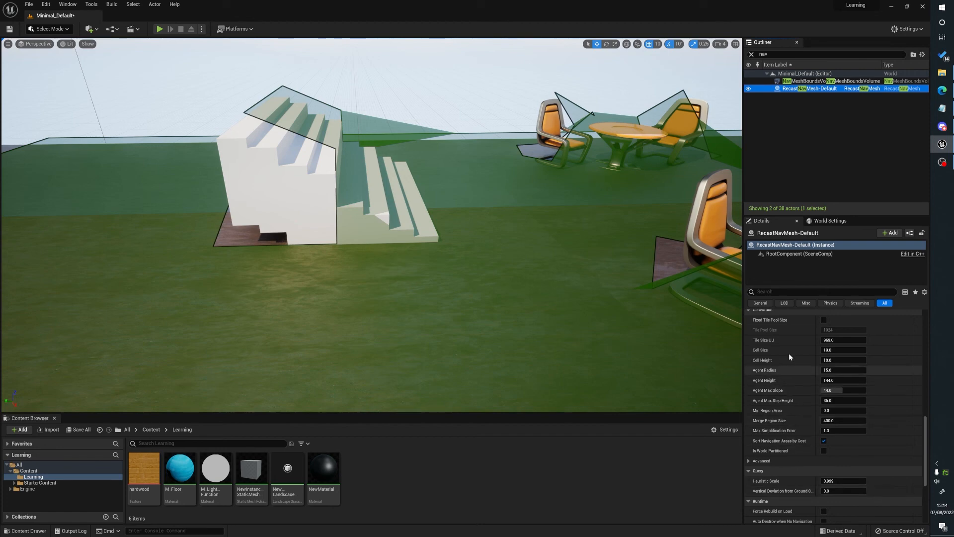
{"action": "mouse_move", "coordinate": [776, 444]}
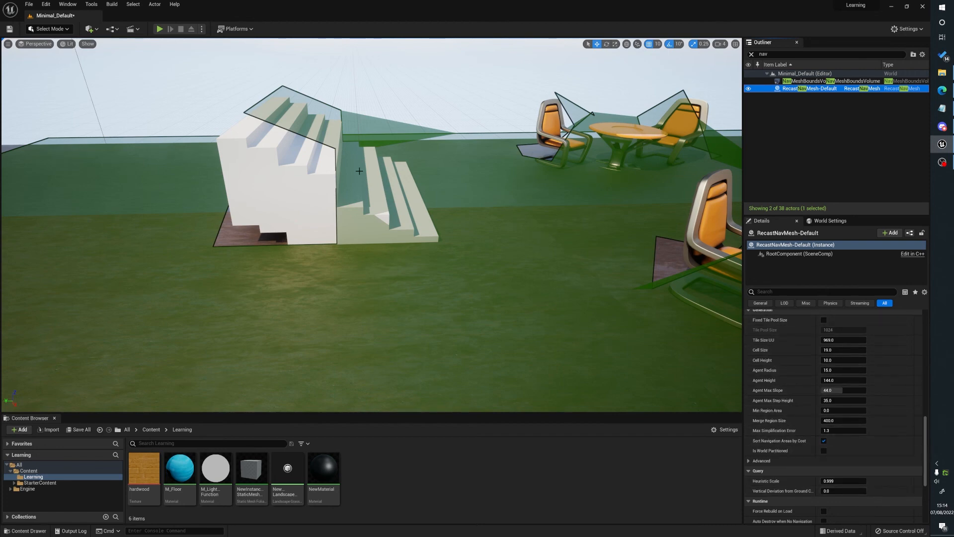
{"action": "right_click_drag", "start_coordinate": [377, 292], "coordinate": [92, 98]}
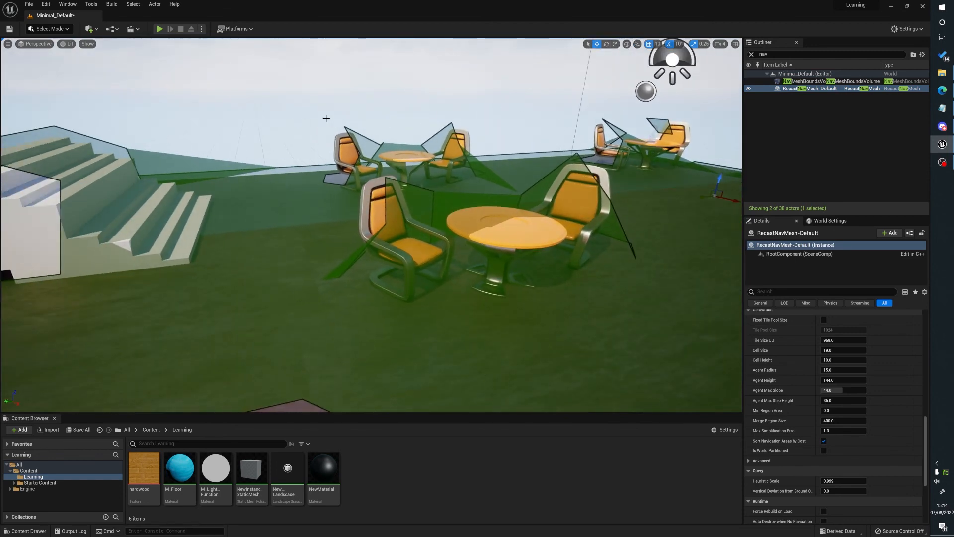